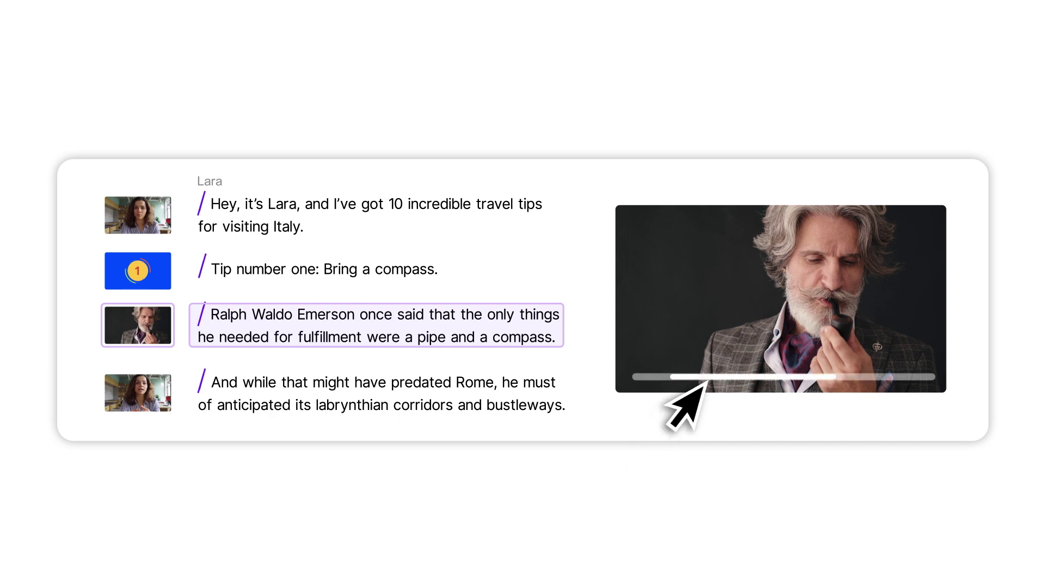
Step: Scrub the pipe-smoking clip preview forward to a later moment
{"action": "left_click_drag", "start_coordinate": [707, 381], "coordinate": [744, 380]}
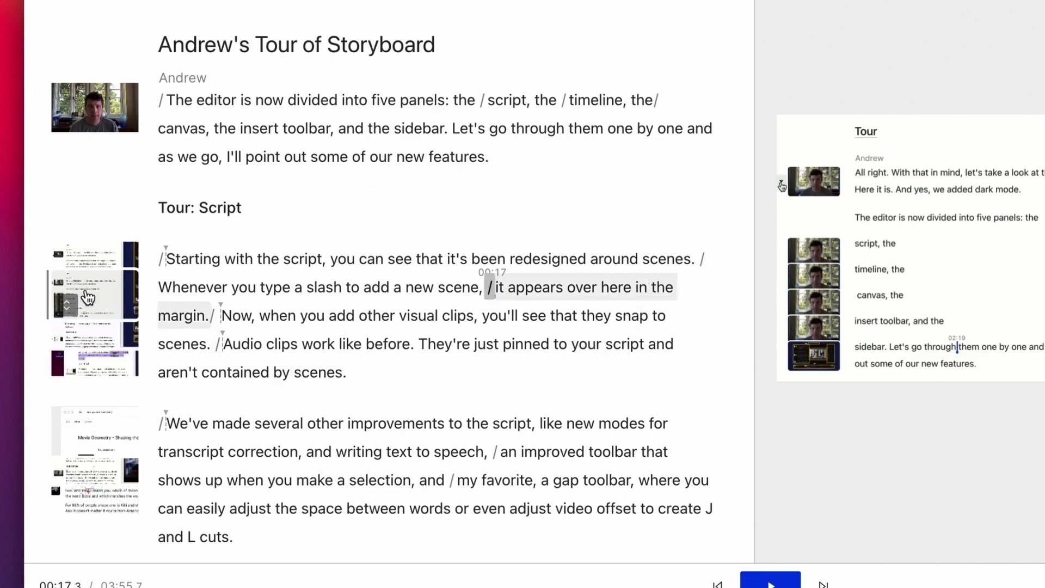
Step: Add the Typing Vigorously clip to the 'Starting with the script' scene; pin Fog Of War before 'other'
{"action": "left_click", "coordinate": [101, 275]}
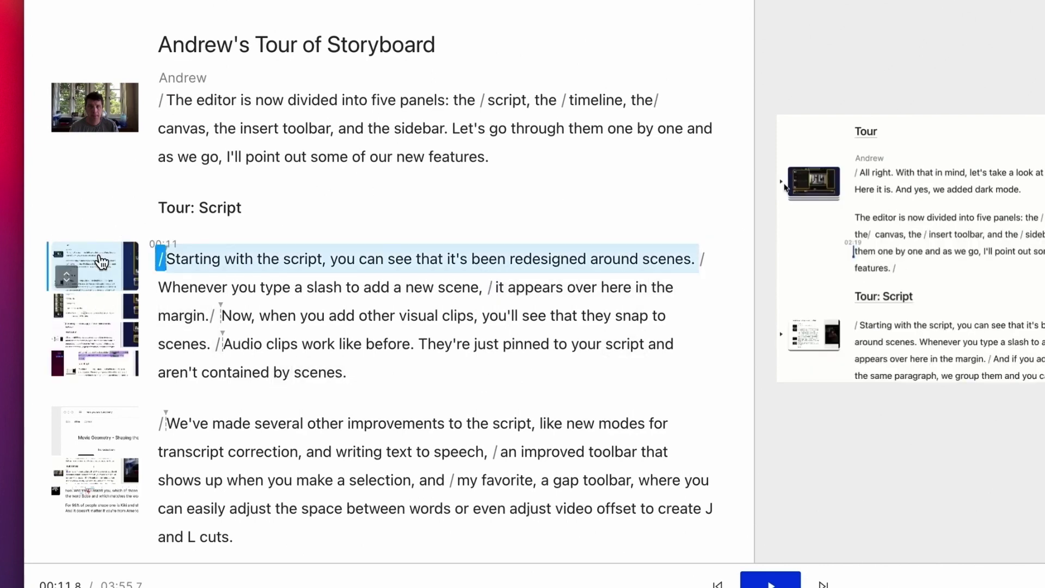
{"action": "left_click_drag", "start_coordinate": [784, 186], "coordinate": [520, 357]}
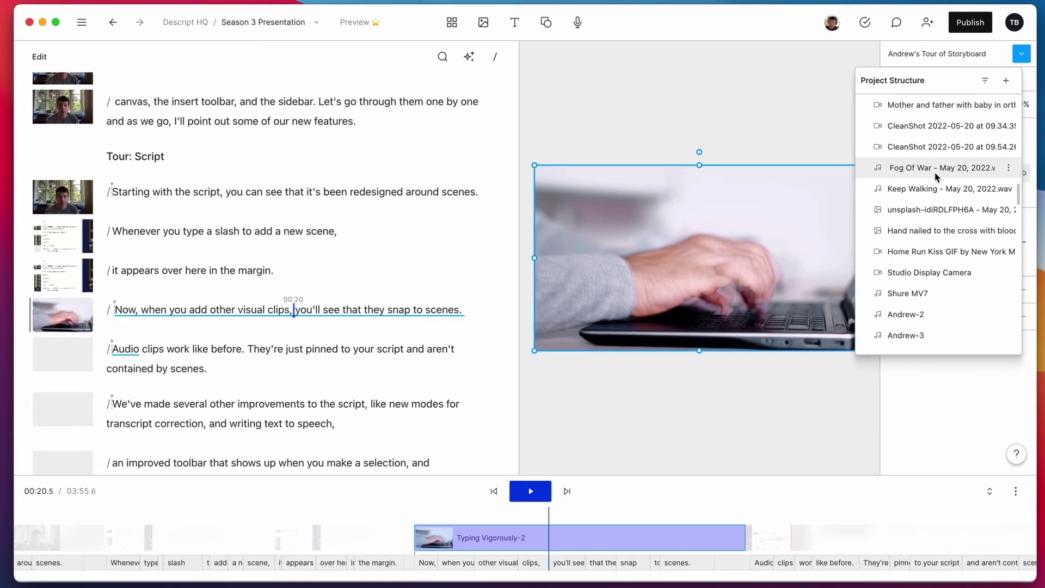
{"action": "left_click_drag", "start_coordinate": [1044, 147], "coordinate": [469, 375]}
{"action": "left_click_drag", "start_coordinate": [217, 310], "coordinate": [228, 315]}
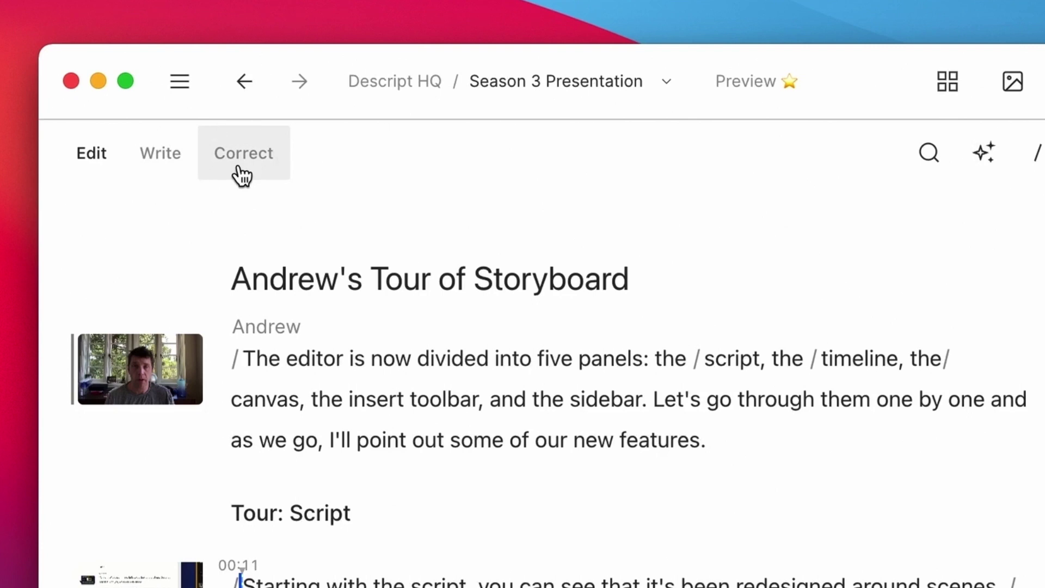
Step: Select 'make a selection,', clear it, and bring up spacing options for the gap after 'gap'
{"action": "scroll", "coordinate": [405, 497], "scroll_direction": "down", "scroll_amount": 10}
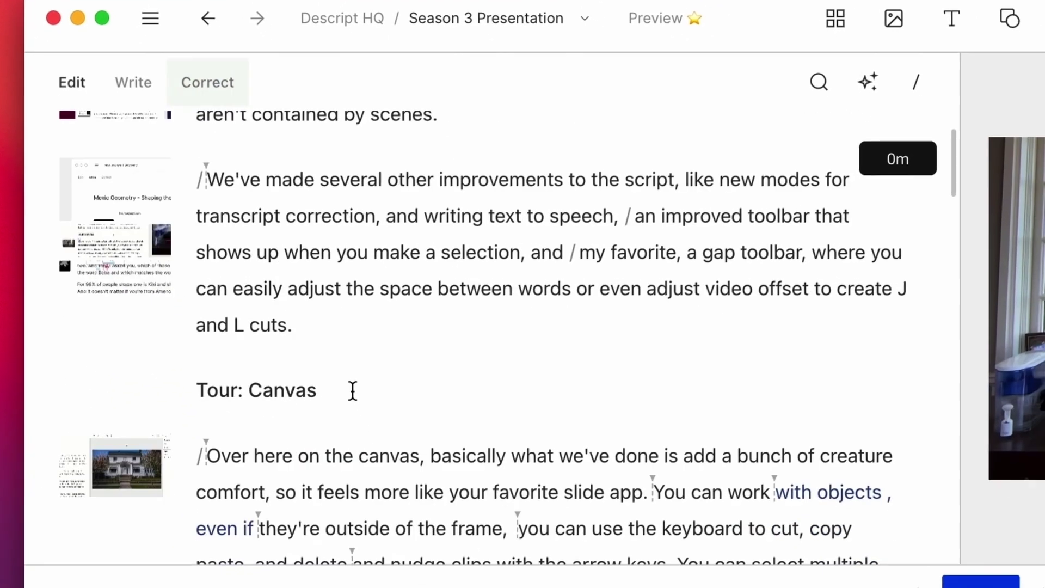
{"action": "left_click_drag", "start_coordinate": [526, 252], "coordinate": [377, 260]}
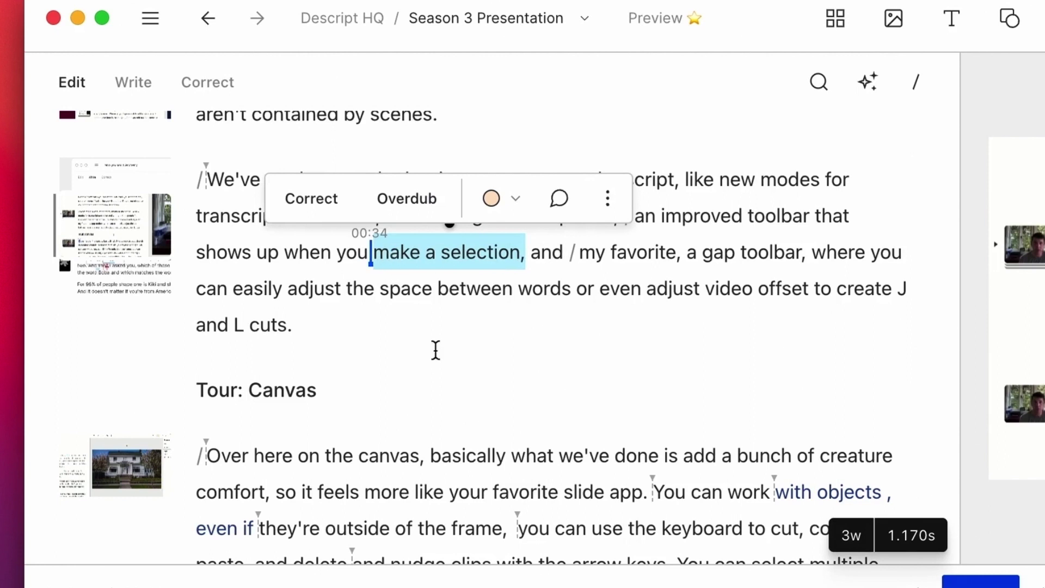
{"action": "left_click", "coordinate": [414, 351]}
{"action": "left_click", "coordinate": [738, 268]}
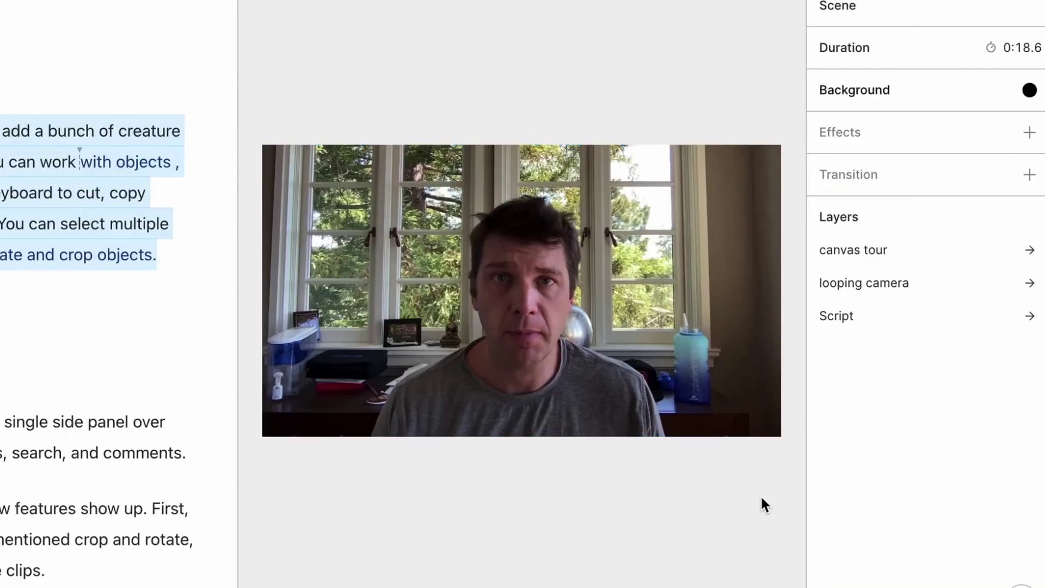
Step: Enlarge the looping camera video on the canvas, then shrink it slightly and recentre it
{"action": "left_click", "coordinate": [656, 377]}
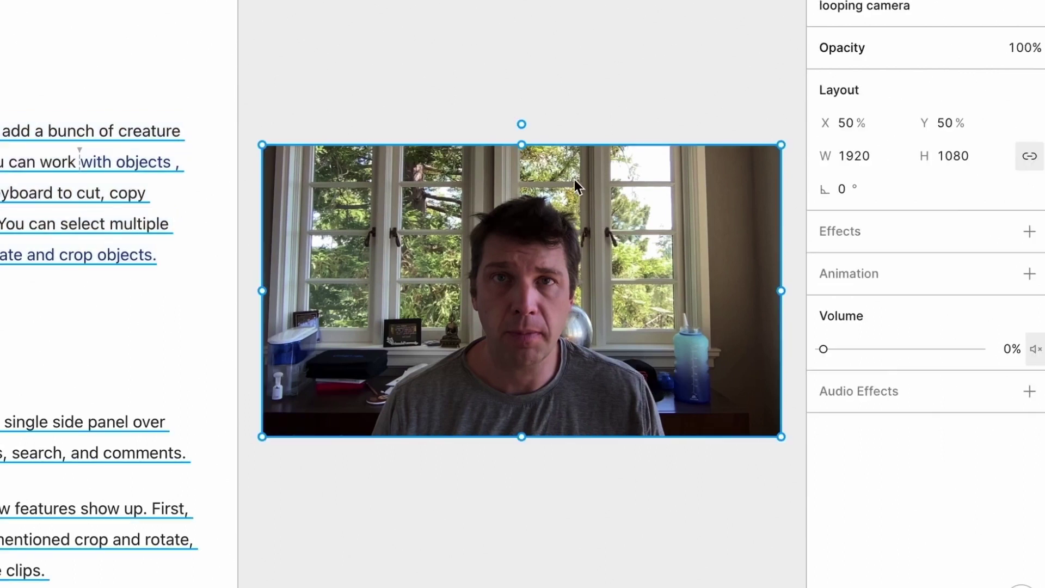
{"action": "left_click_drag", "start_coordinate": [778, 147], "coordinate": [828, 113]}
{"action": "left_click_drag", "start_coordinate": [676, 230], "coordinate": [652, 253]}
{"action": "left_click_drag", "start_coordinate": [629, 406], "coordinate": [643, 446]}
{"action": "left_click_drag", "start_coordinate": [802, 450], "coordinate": [782, 435]}
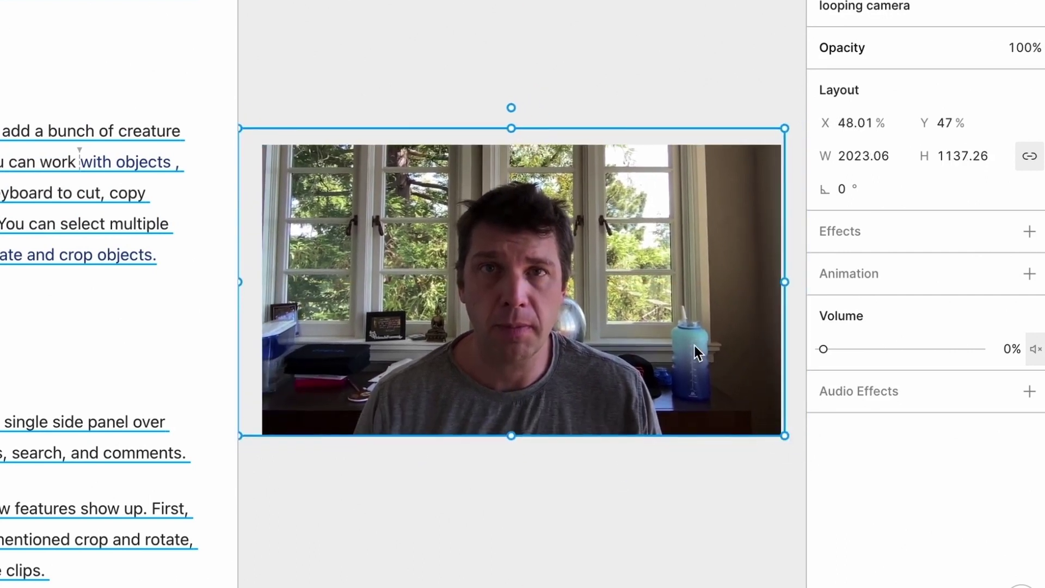
{"action": "left_click_drag", "start_coordinate": [695, 350], "coordinate": [706, 355]}
Step: Rotate the camera video and crop its sides into a narrower frame
{"action": "left_click_drag", "start_coordinate": [521, 116], "coordinate": [455, 117]}
{"action": "left_click_drag", "start_coordinate": [603, 284], "coordinate": [512, 460]}
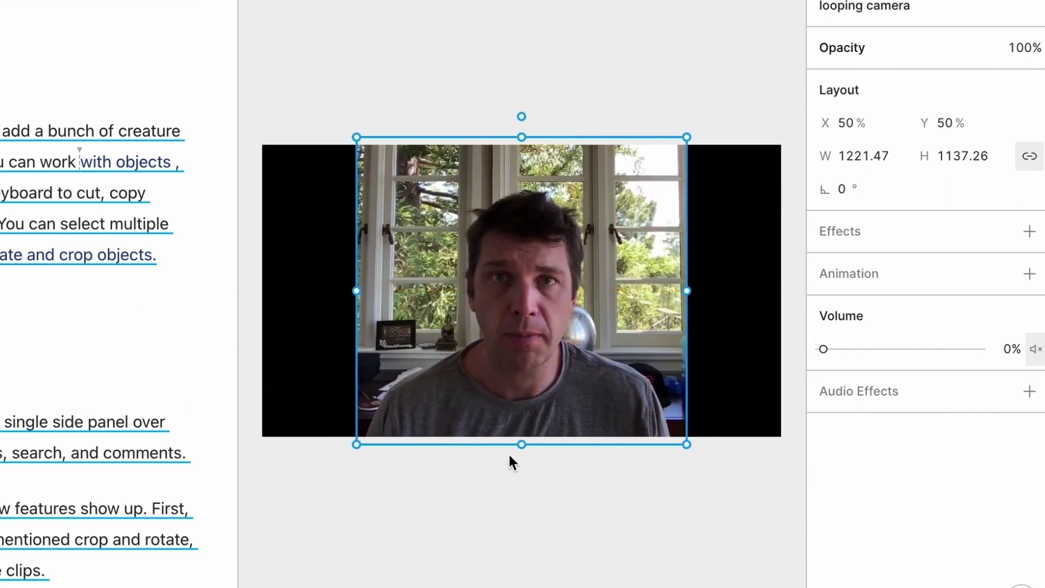
{"action": "left_click_drag", "start_coordinate": [523, 399], "coordinate": [261, 294]}
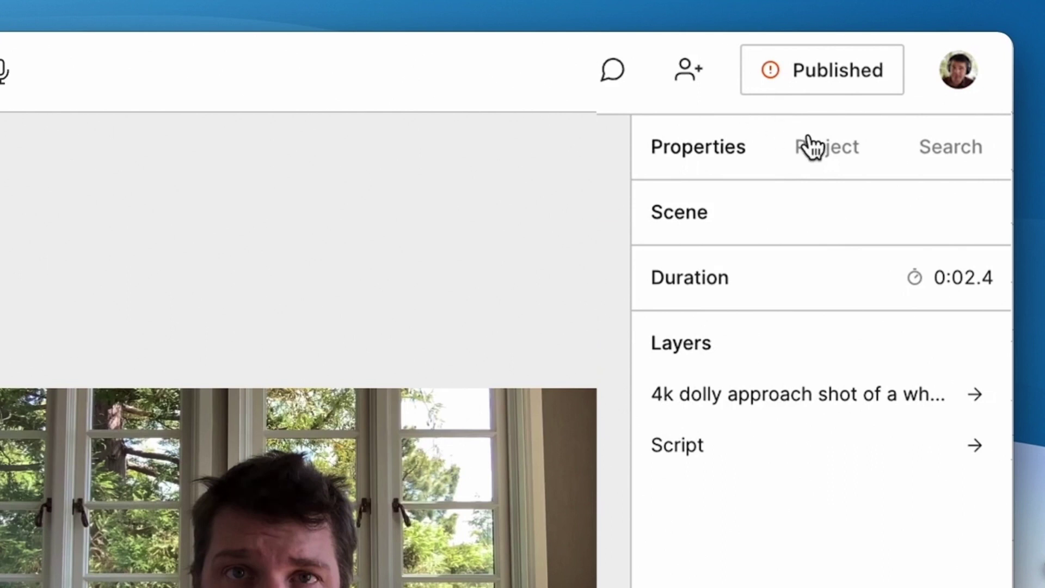
Step: Browse the project's compositions, project search, and the comments panel, then close comments
{"action": "left_click", "coordinate": [828, 162]}
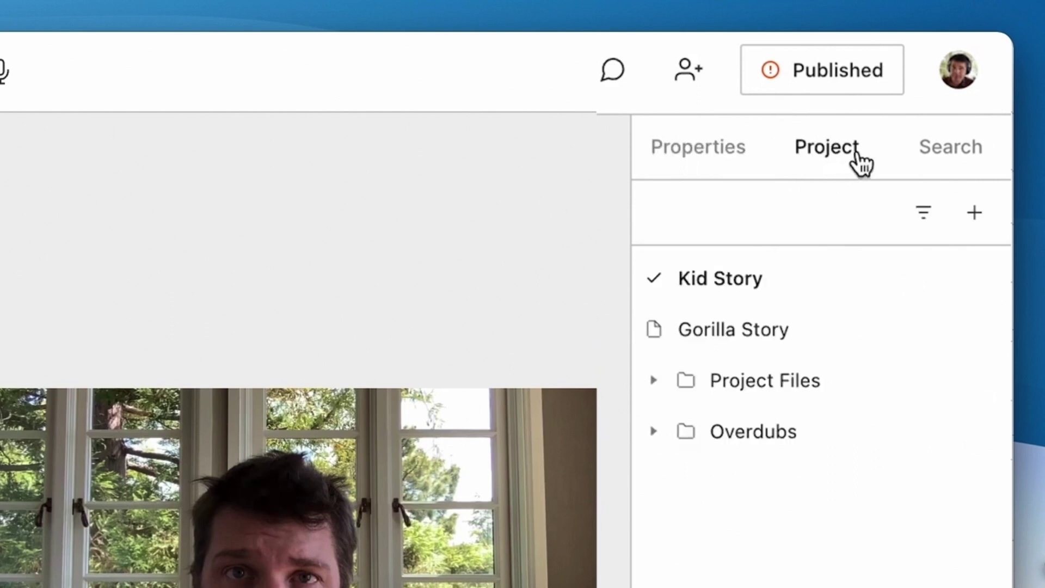
{"action": "left_click", "coordinate": [947, 156]}
{"action": "left_click", "coordinate": [608, 67]}
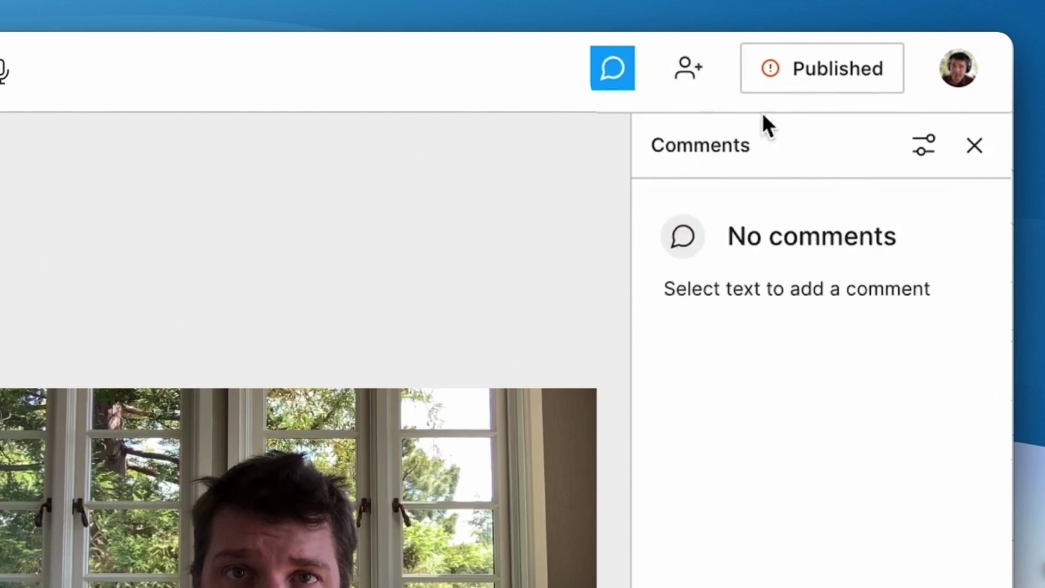
{"action": "left_click", "coordinate": [609, 79]}
Step: Back in the looping camera's properties, keep its playback mode on Loop
{"action": "left_click", "coordinate": [694, 149]}
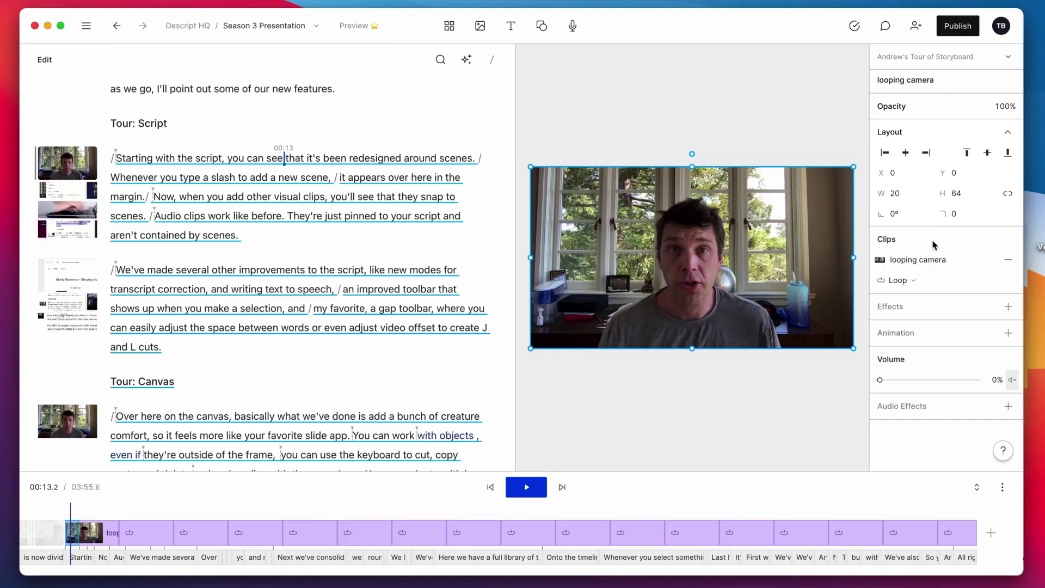
{"action": "left_click", "coordinate": [898, 280]}
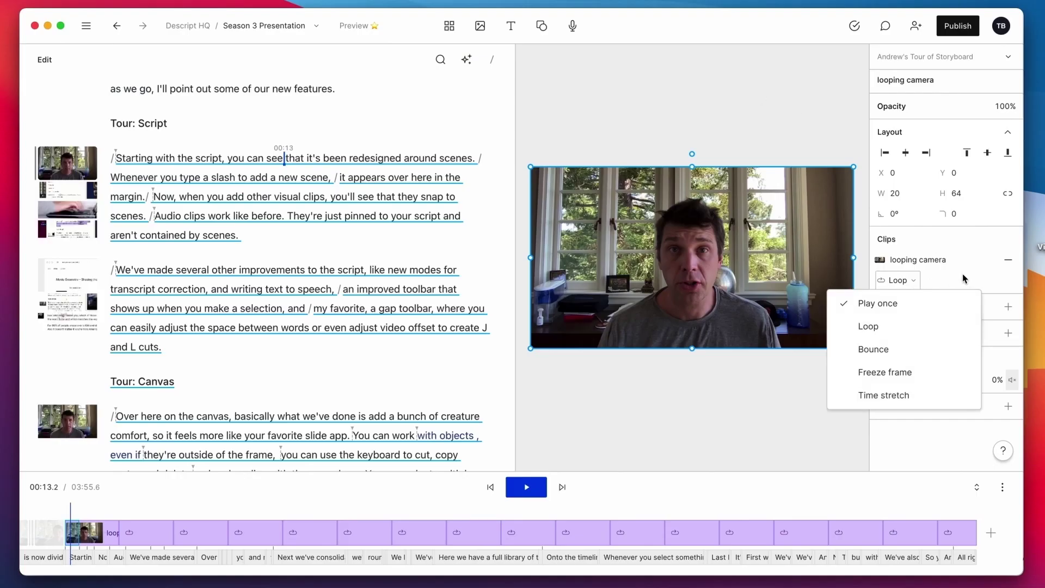
{"action": "left_click", "coordinate": [904, 280]}
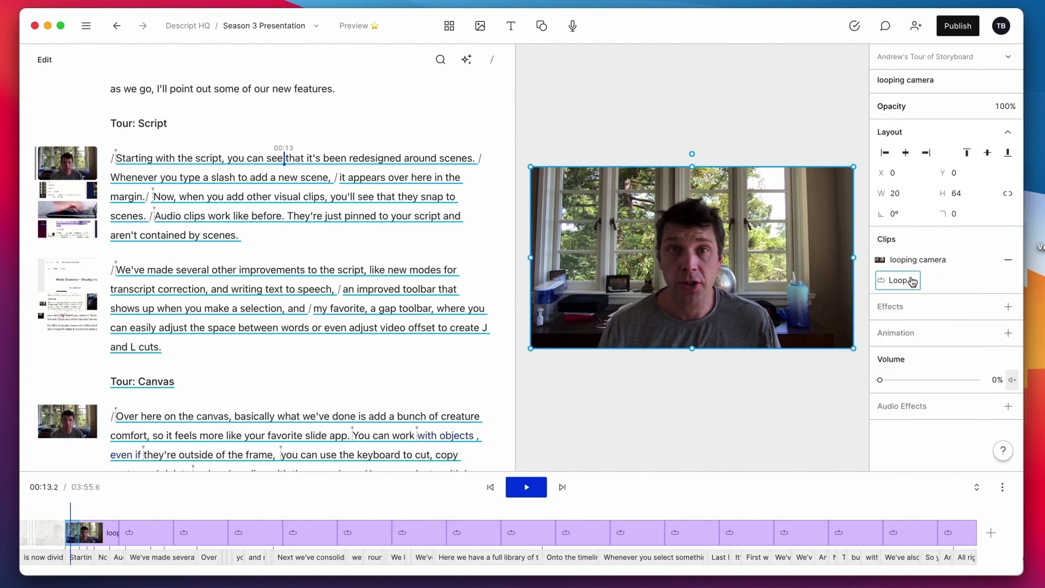
{"action": "scroll", "coordinate": [290, 246], "scroll_direction": "down", "scroll_amount": 3}
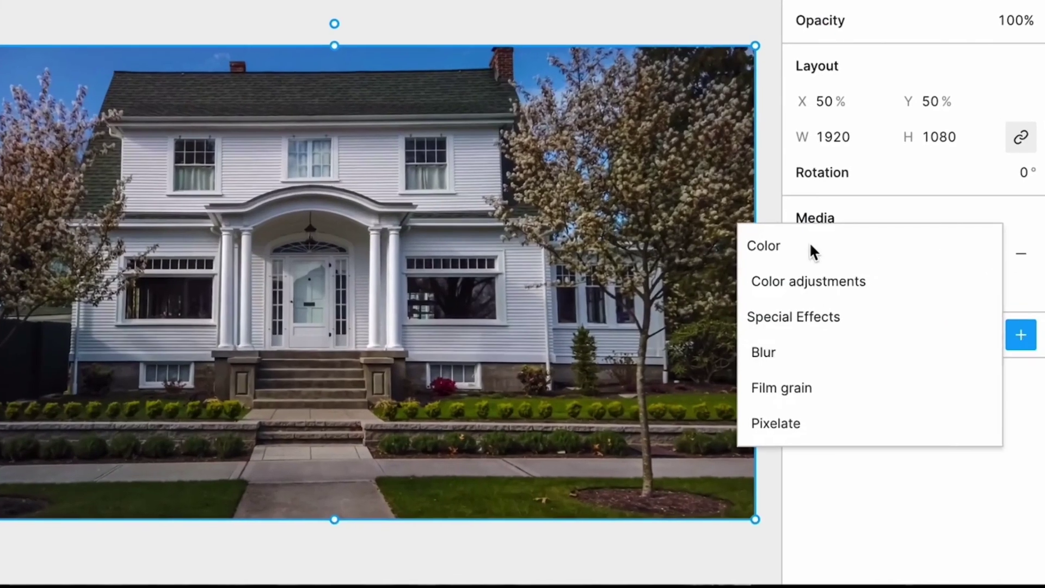
Step: Add a Color adjustments effect to the white house clip and view its settings
{"action": "left_click", "coordinate": [812, 280]}
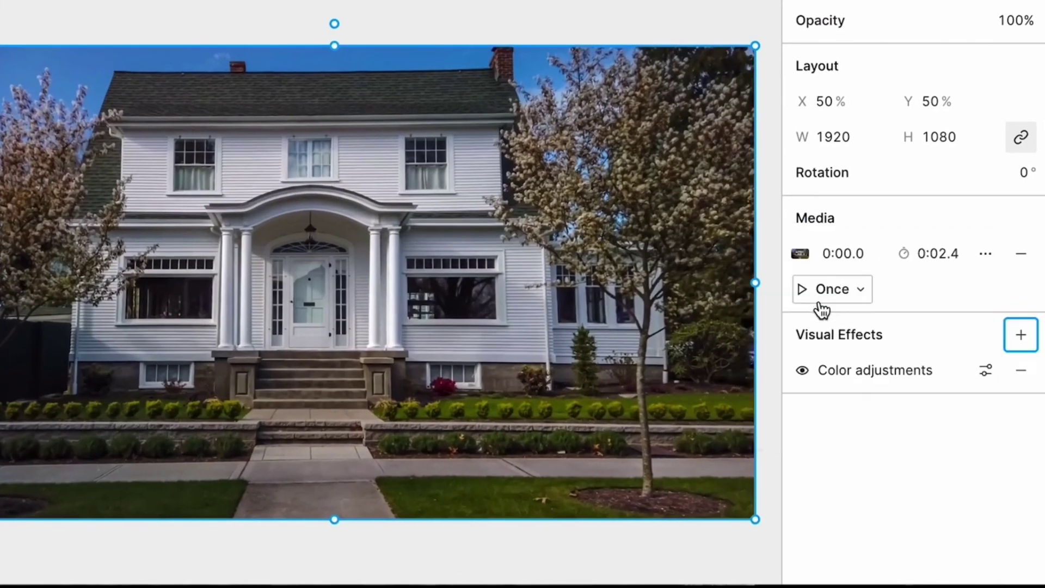
{"action": "left_click", "coordinate": [986, 371]}
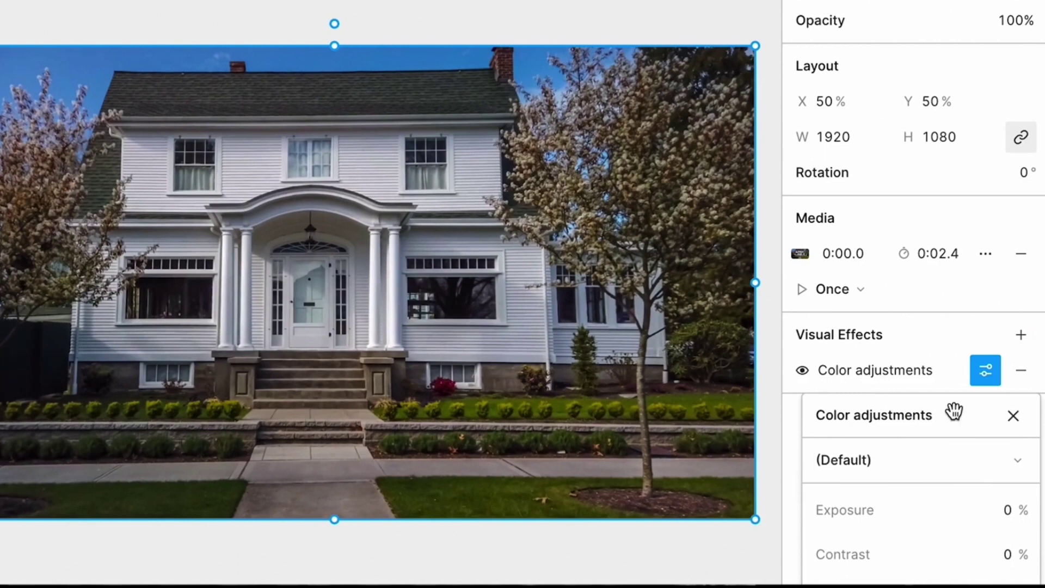
{"action": "left_click", "coordinate": [1022, 334]}
{"action": "left_click", "coordinate": [933, 506]}
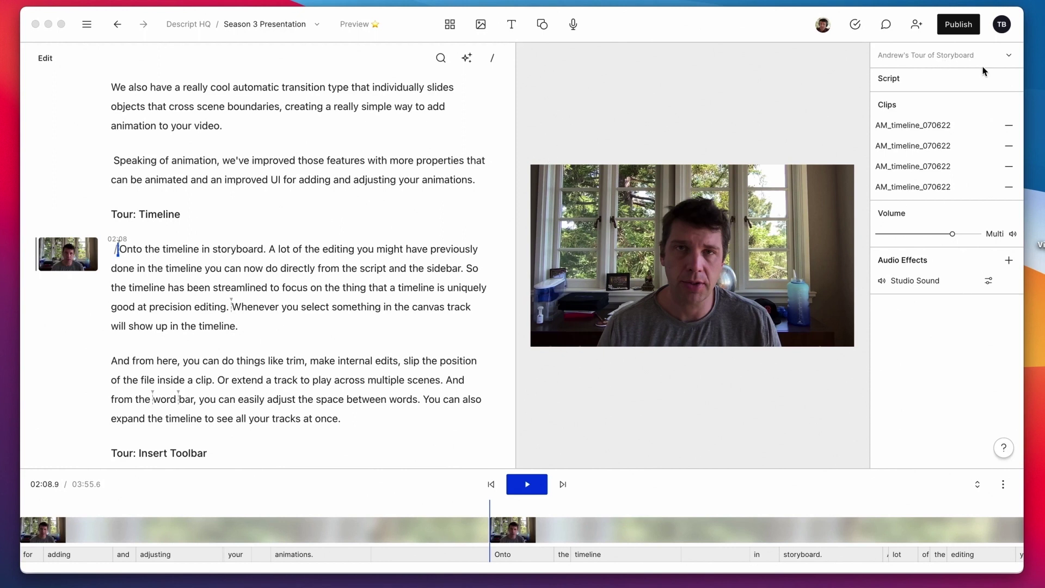
Step: Insert scene breaks before 'A lot' and before 'So' in the script
{"action": "left_click", "coordinate": [283, 248]}
{"action": "left_click", "coordinate": [270, 249]}
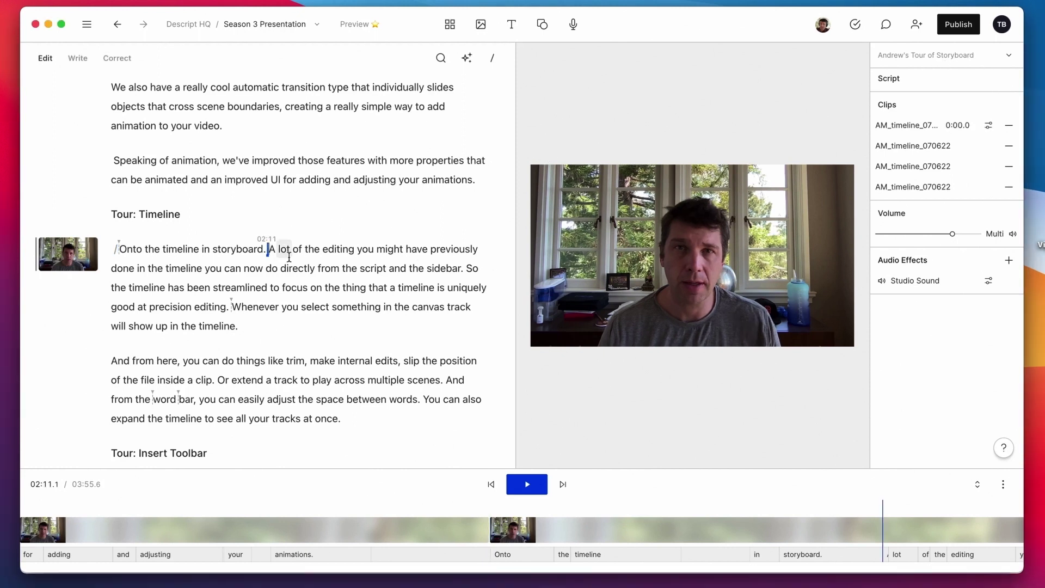
{"action": "type", "text": "/"}
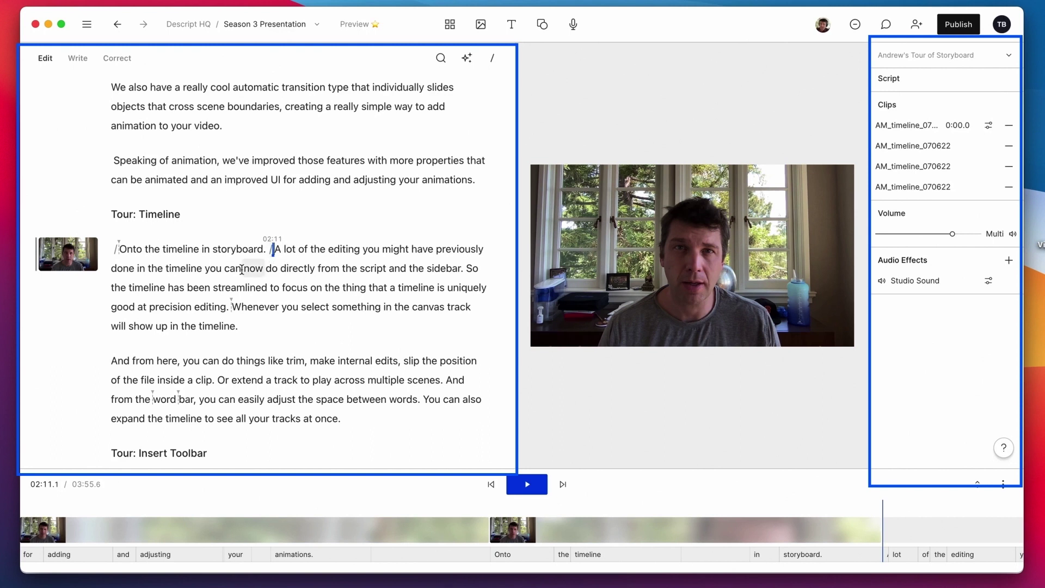
{"action": "left_click", "coordinate": [470, 269]}
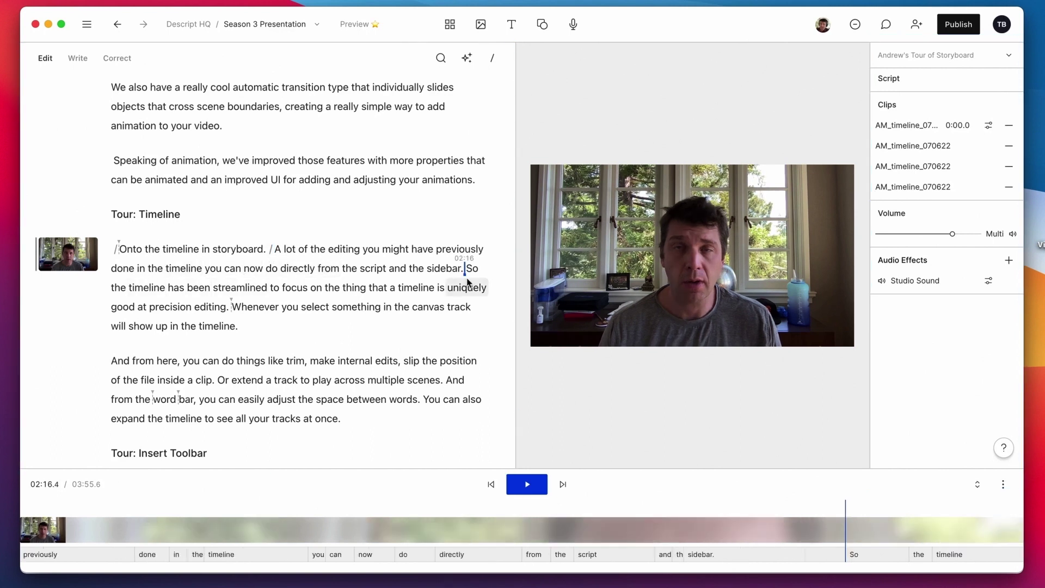
{"action": "type", "text": "/"}
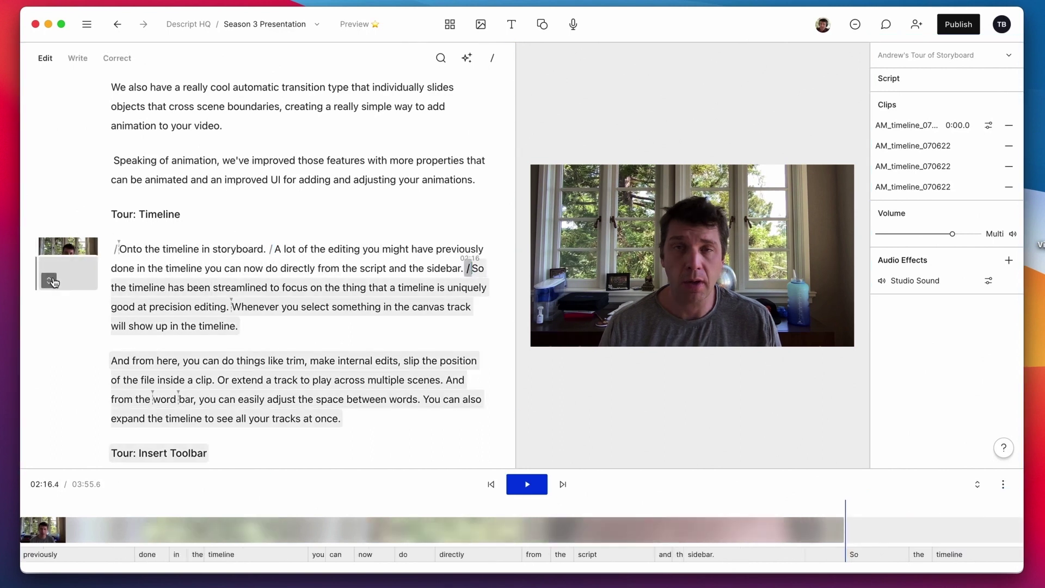
Step: Shorten the Typing Vigorously clip from its end and split it at the playhead
{"action": "left_click", "coordinate": [253, 216]}
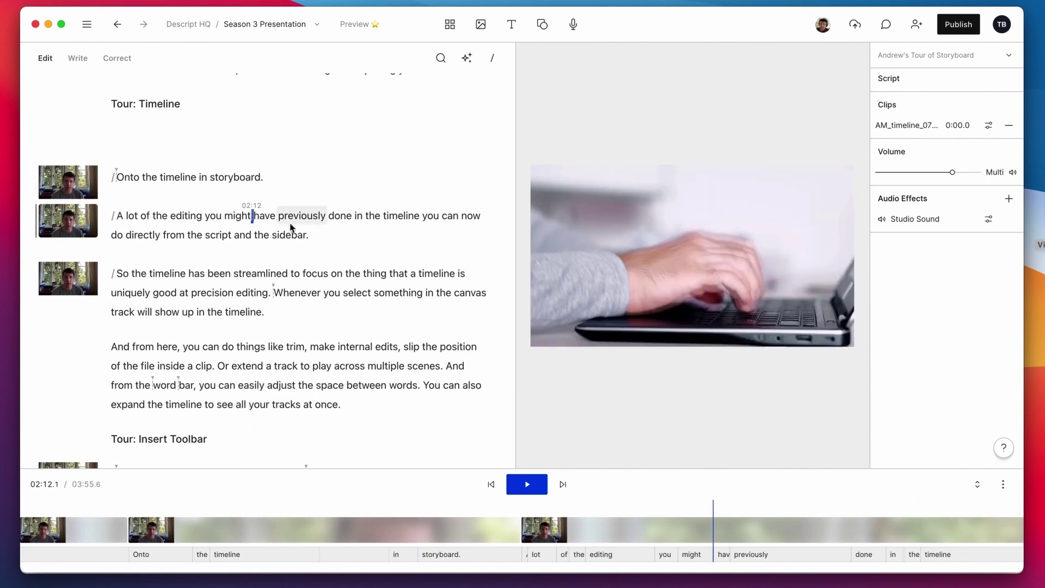
{"action": "left_click", "coordinate": [668, 283]}
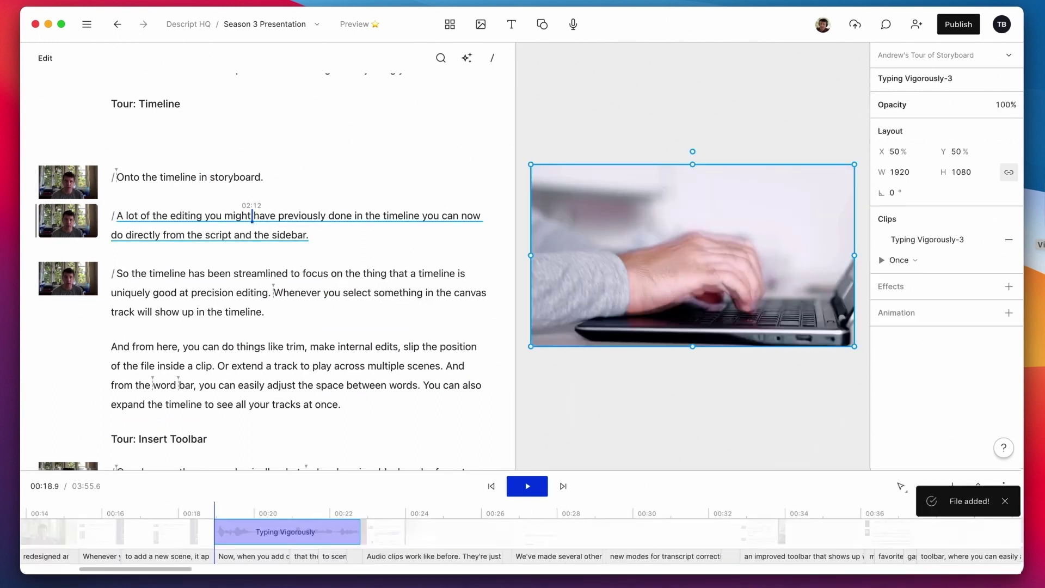
{"action": "left_click_drag", "start_coordinate": [357, 534], "coordinate": [331, 530]}
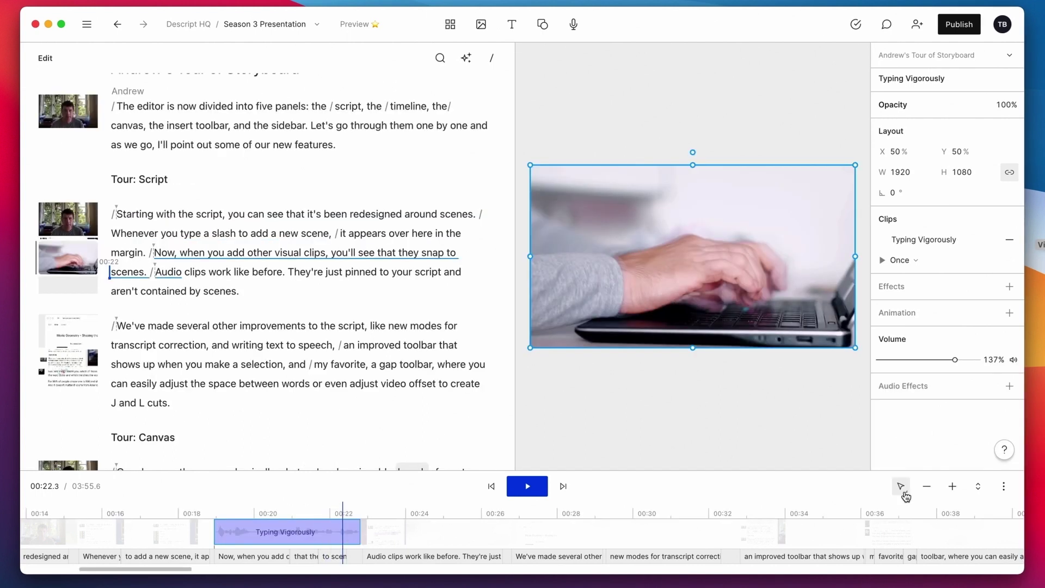
{"action": "left_click", "coordinate": [902, 486]}
{"action": "left_click", "coordinate": [858, 408]}
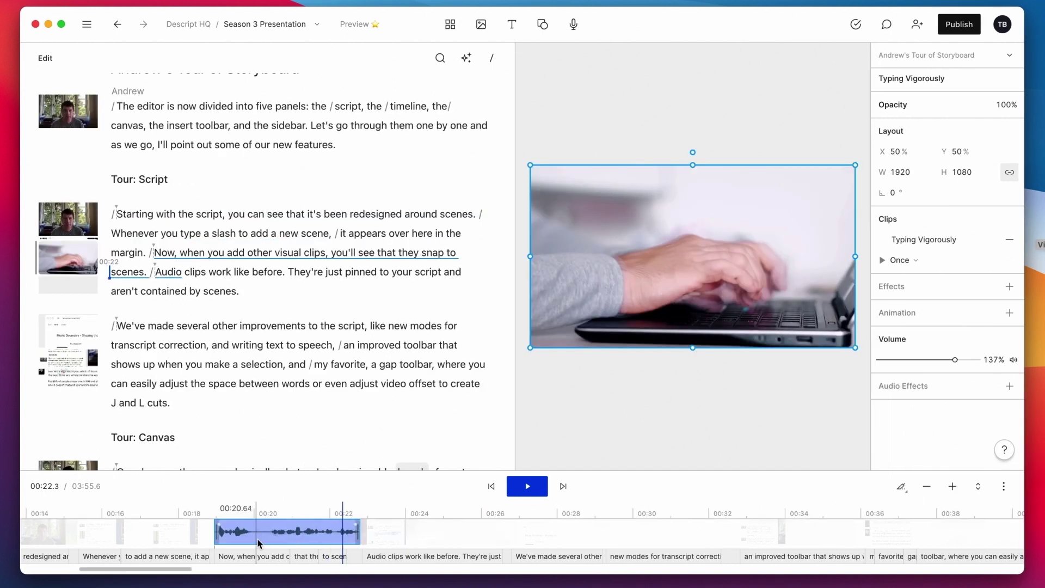
{"action": "left_click", "coordinate": [286, 533]}
Step: Slip and extend the clip to cover 'Audio clips work like before.' and play it back
{"action": "key", "text": "super+equal"}
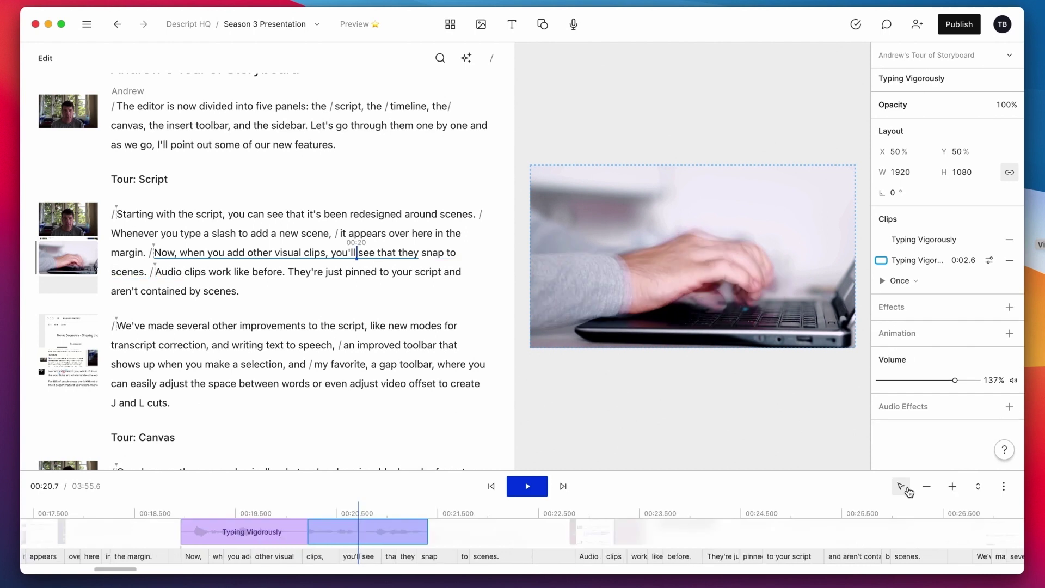
{"action": "left_click", "coordinate": [901, 487]}
{"action": "left_click", "coordinate": [865, 460]}
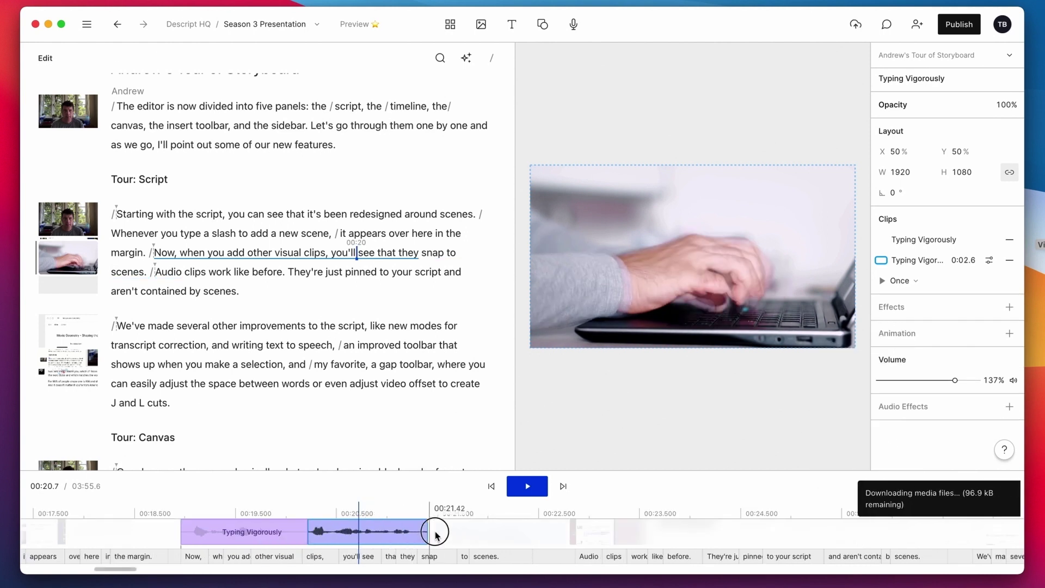
{"action": "left_click_drag", "start_coordinate": [428, 532], "coordinate": [644, 532]}
{"action": "left_click", "coordinate": [542, 532]}
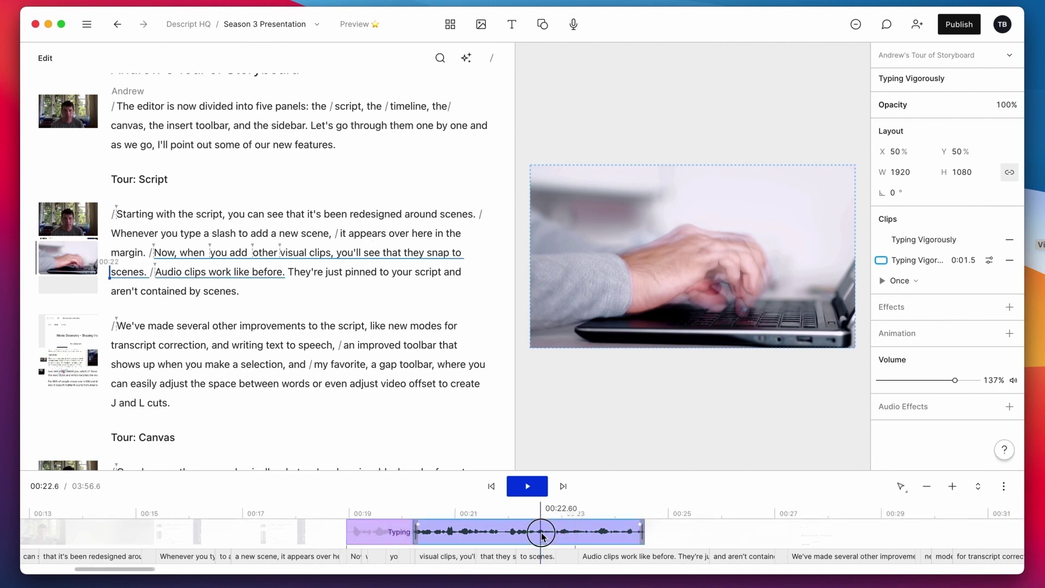
{"action": "key", "text": "space"}
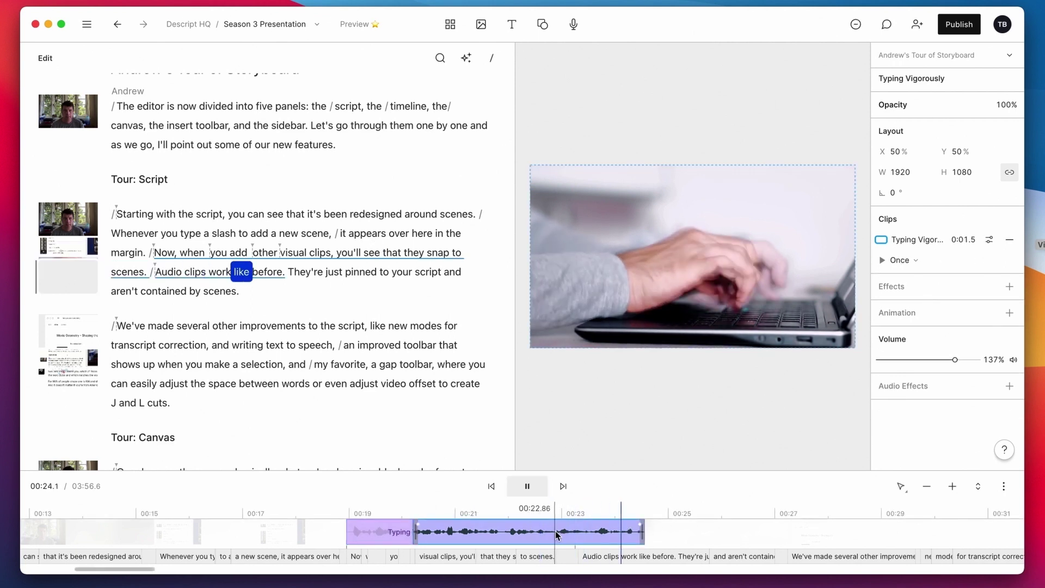
Step: Undo the extension, add a 0.31-second pause after 'when', and expand the timeline
{"action": "key", "text": "super+z"}
{"action": "left_click_drag", "start_coordinate": [249, 556], "coordinate": [549, 556]}
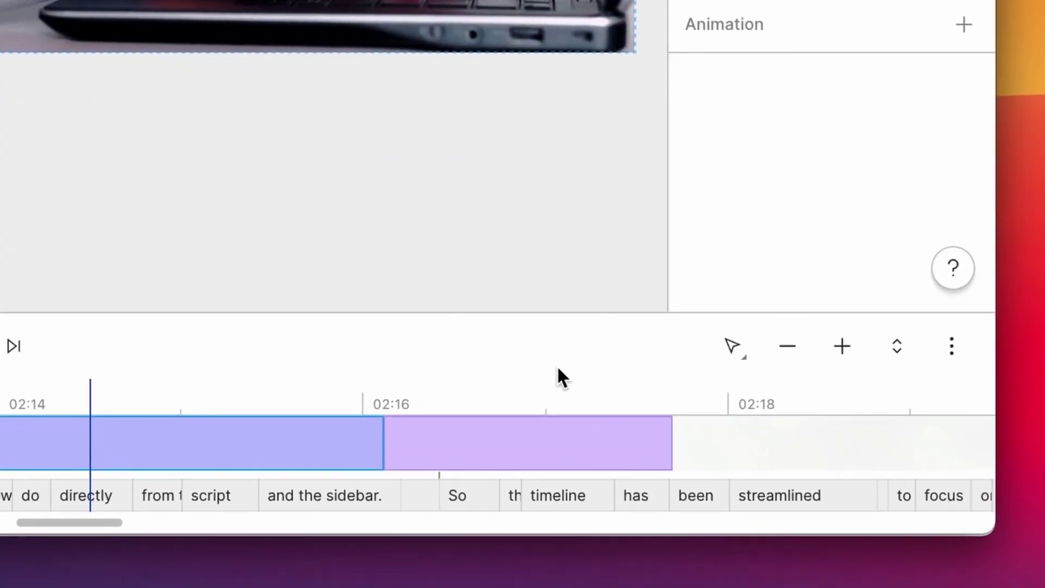
{"action": "left_click", "coordinate": [900, 351]}
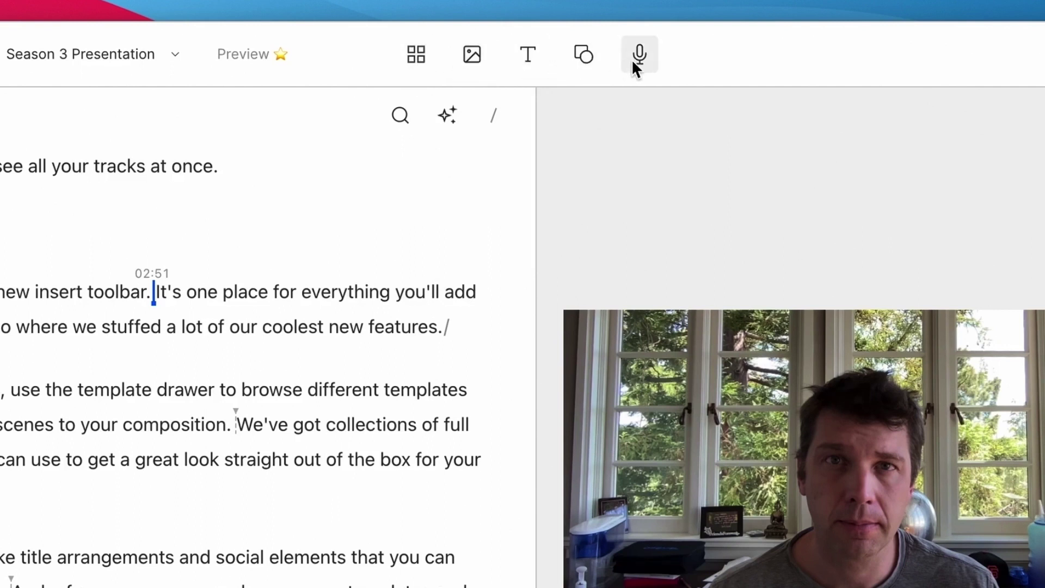
Step: Open the template gallery and browse the Cheery Marketing and Chic Presentation kits
{"action": "left_click", "coordinate": [416, 55]}
{"action": "scroll", "coordinate": [551, 402], "scroll_direction": "down", "scroll_amount": 5}
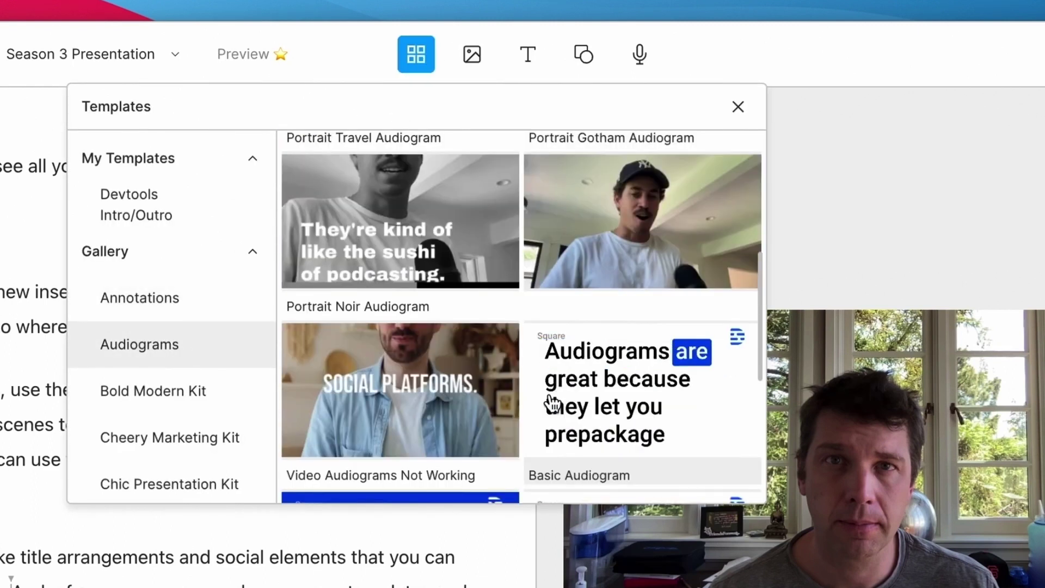
{"action": "scroll", "coordinate": [552, 402], "scroll_direction": "down", "scroll_amount": 5}
{"action": "scroll", "coordinate": [218, 365], "scroll_direction": "down", "scroll_amount": 2}
{"action": "left_click", "coordinate": [222, 366]}
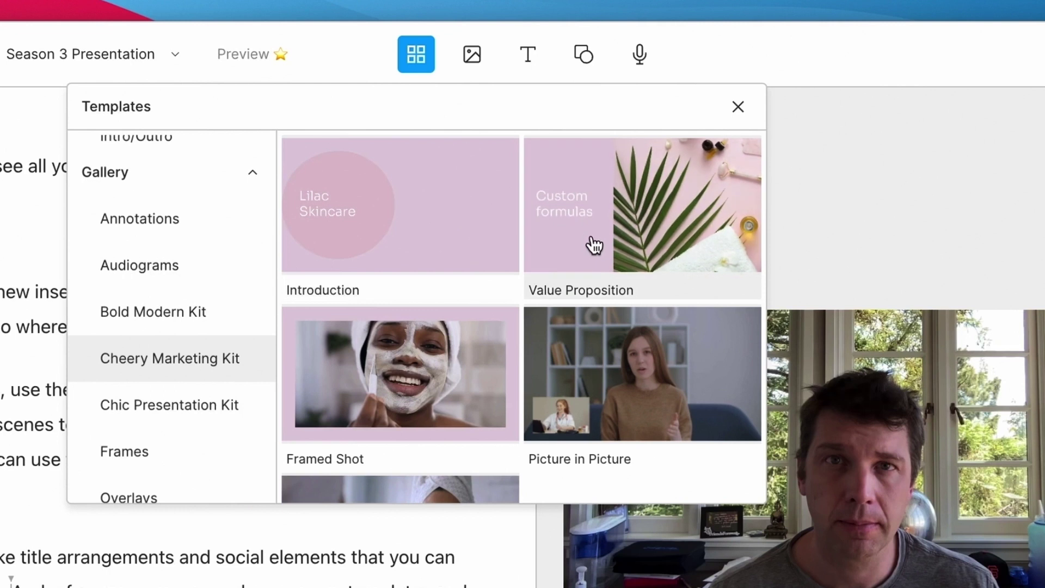
{"action": "scroll", "coordinate": [436, 419], "scroll_direction": "down", "scroll_amount": 3}
{"action": "left_click", "coordinate": [172, 402]}
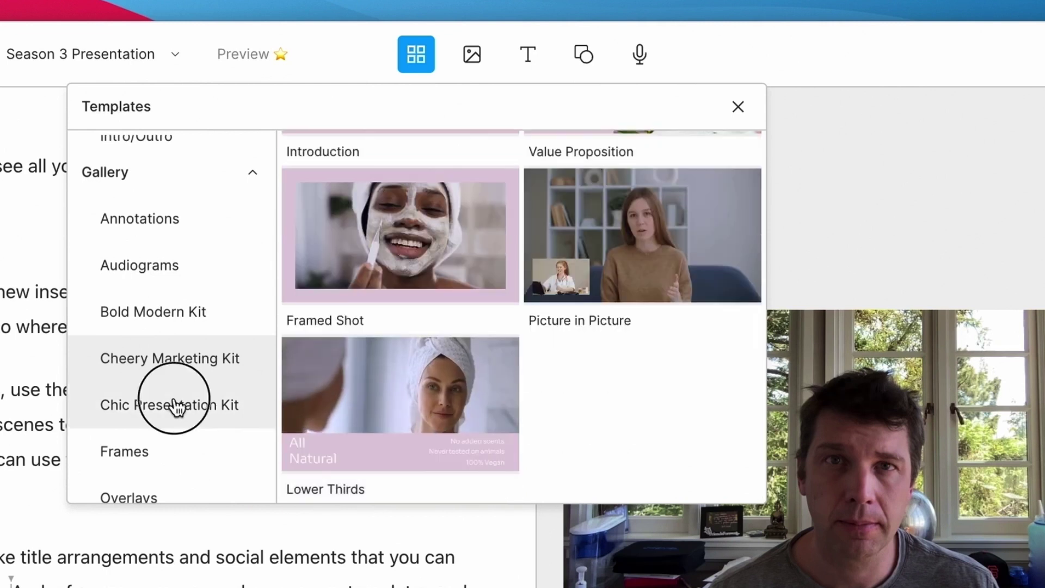
Step: Browse the frame and Product Launch Kit templates, then show the saved Devtools Intro/Outro templates
{"action": "scroll", "coordinate": [185, 409], "scroll_direction": "down", "scroll_amount": 2}
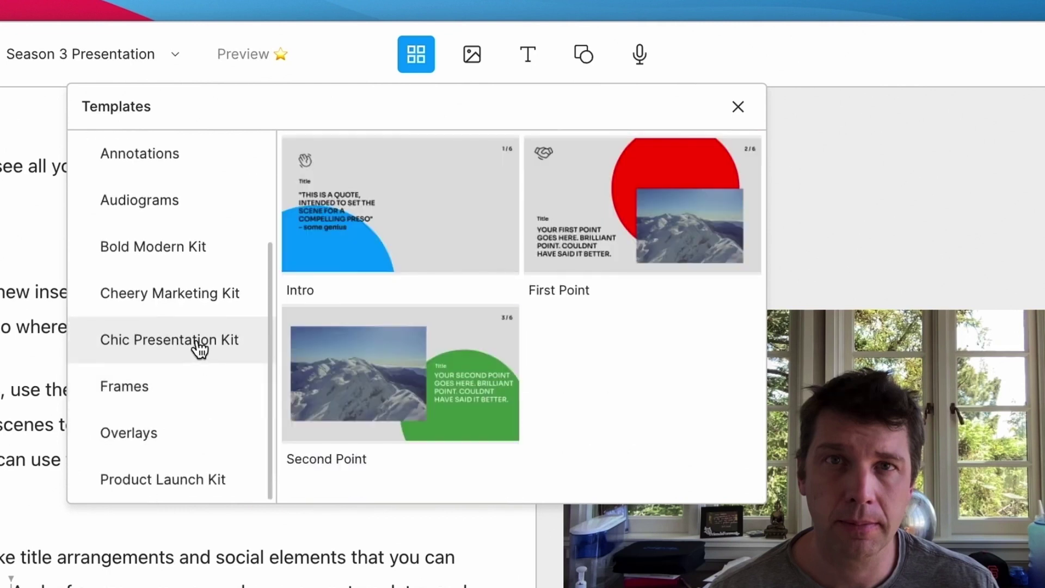
{"action": "left_click", "coordinate": [191, 408]}
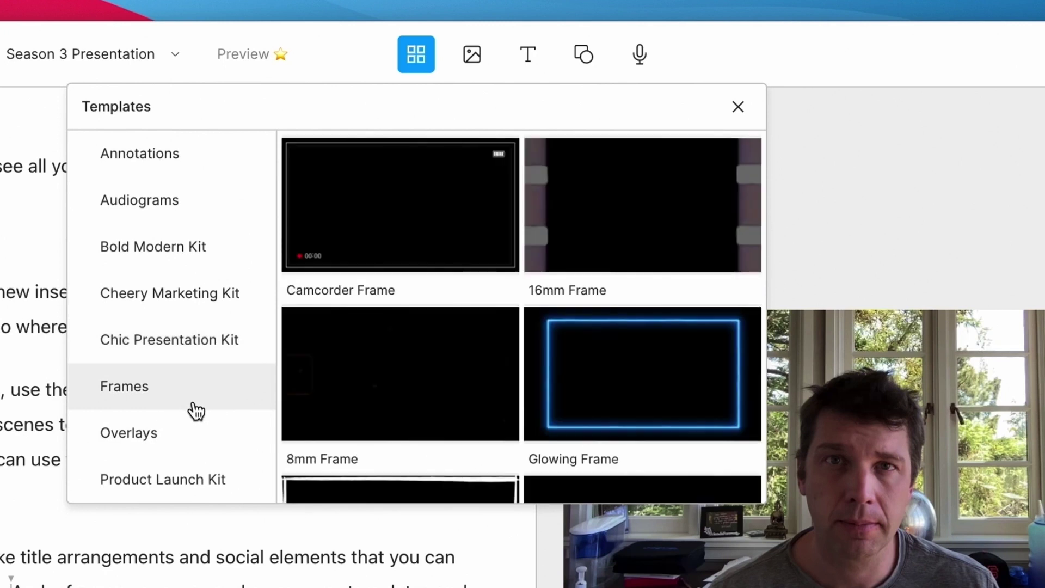
{"action": "left_click", "coordinate": [213, 476]}
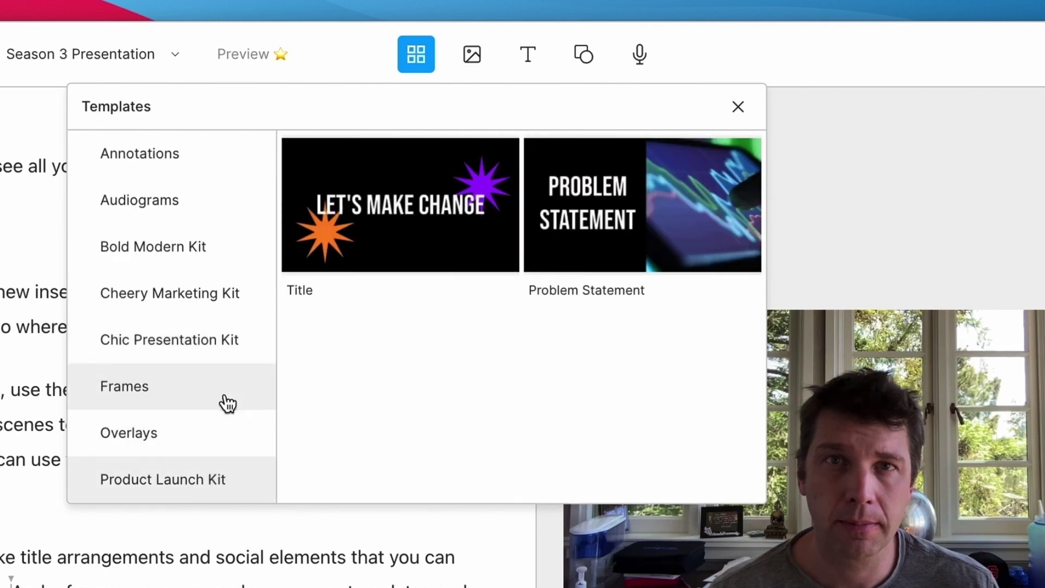
{"action": "scroll", "coordinate": [221, 403], "scroll_direction": "up", "scroll_amount": 5}
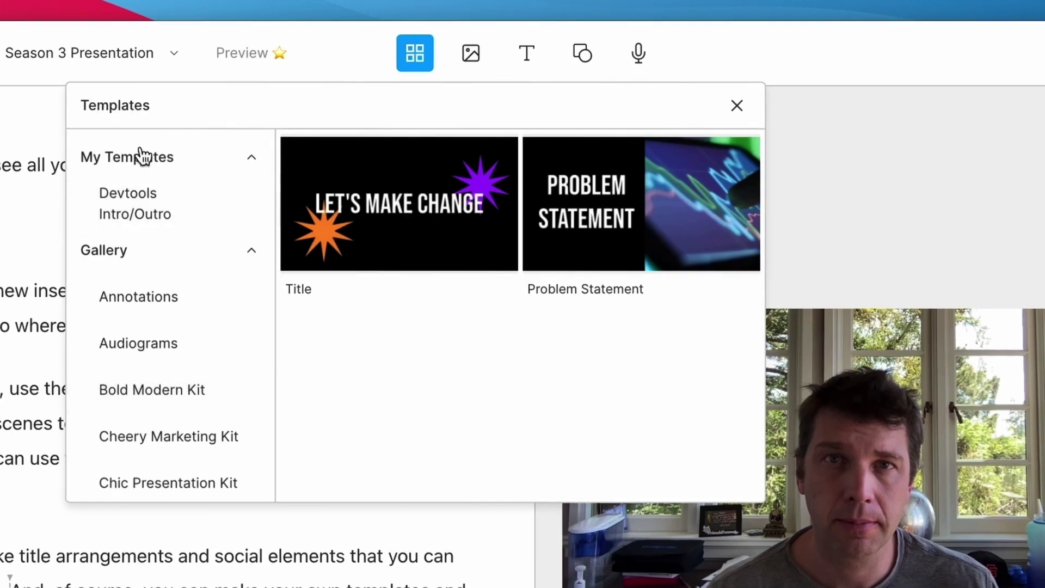
{"action": "left_click", "coordinate": [175, 215]}
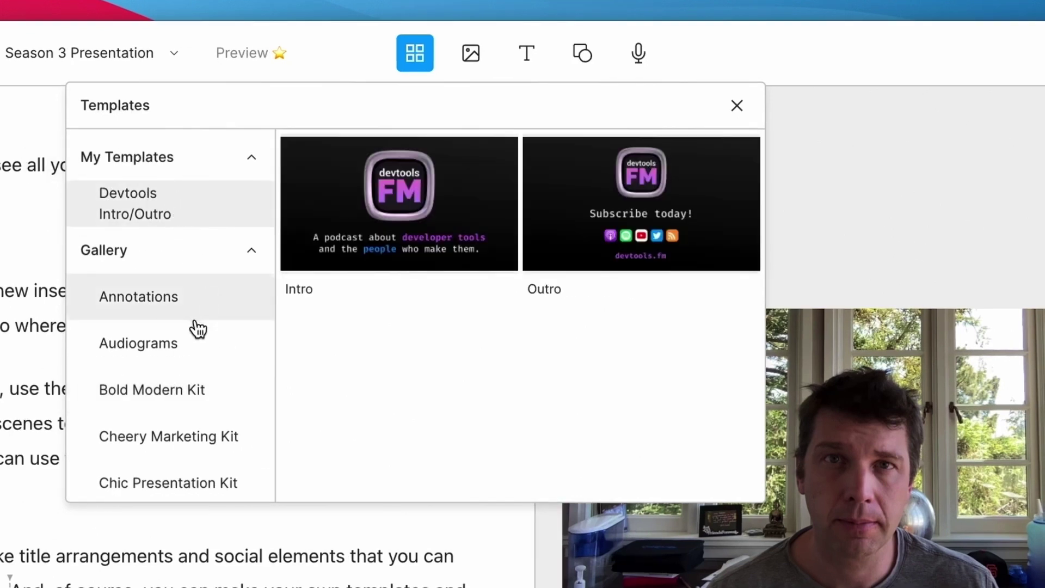
{"action": "left_click", "coordinate": [470, 57]}
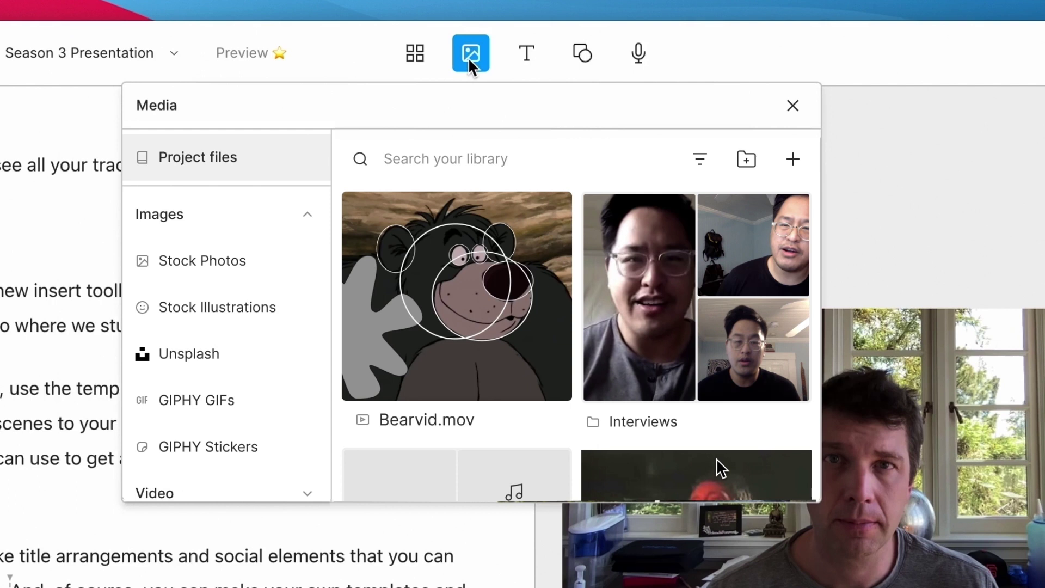
Step: Browse stock photos and stock video, searching for 'Happy employee'
{"action": "left_click", "coordinate": [202, 260]}
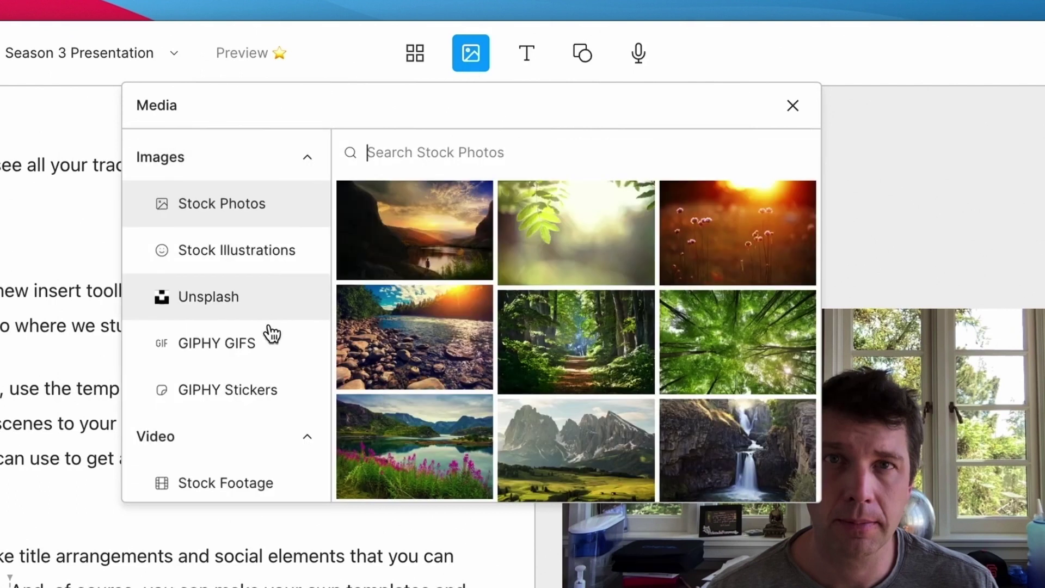
{"action": "scroll", "coordinate": [270, 337], "scroll_direction": "down", "scroll_amount": 3}
{"action": "left_click", "coordinate": [268, 339]}
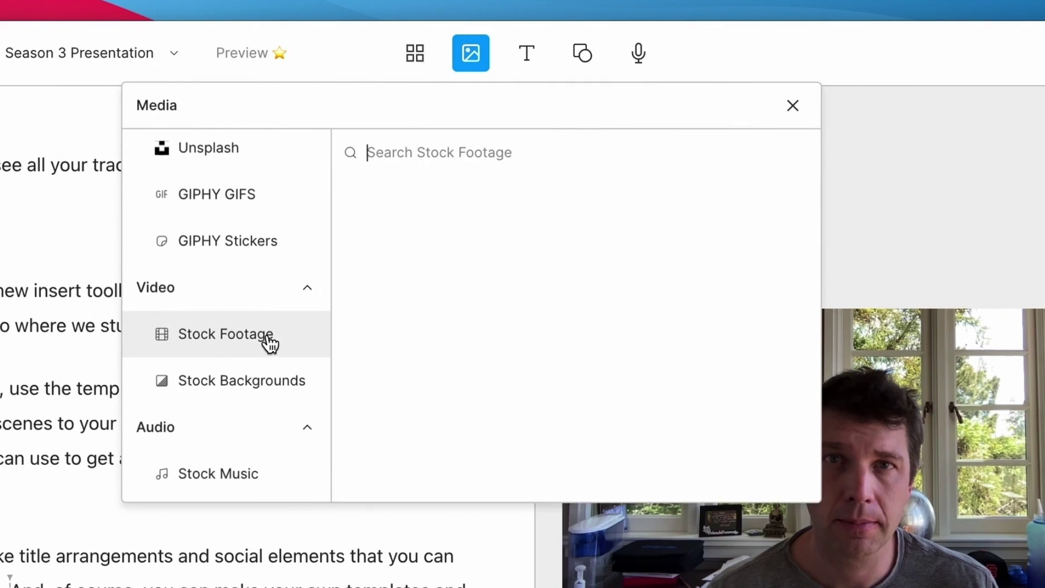
{"action": "type", "text": "Happy employee"}
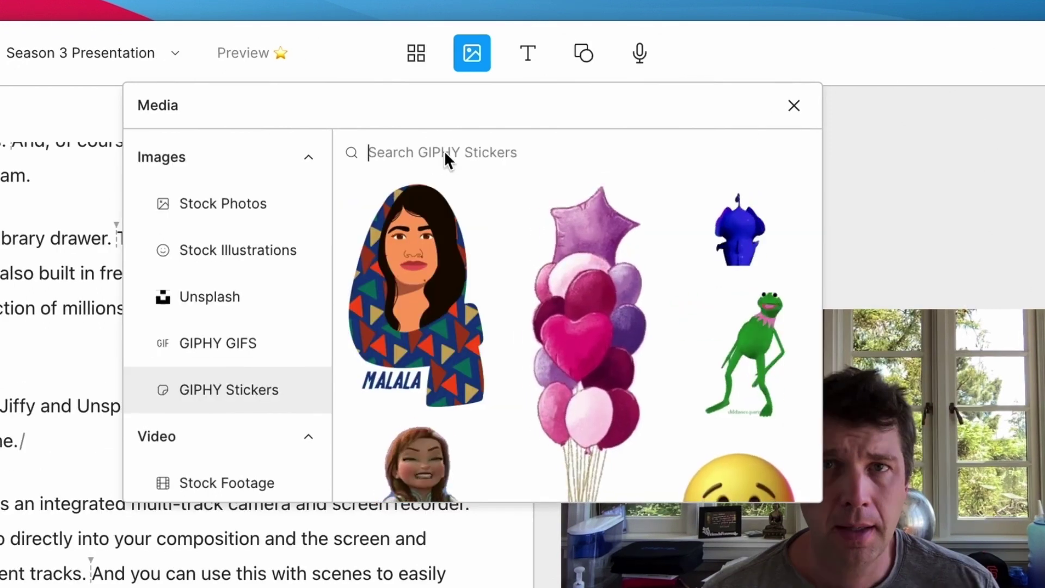
Step: Insert a 'Mustache' sticker, shrink it over the speaker's mouth, and preview playback
{"action": "type", "text": "Mustache"}
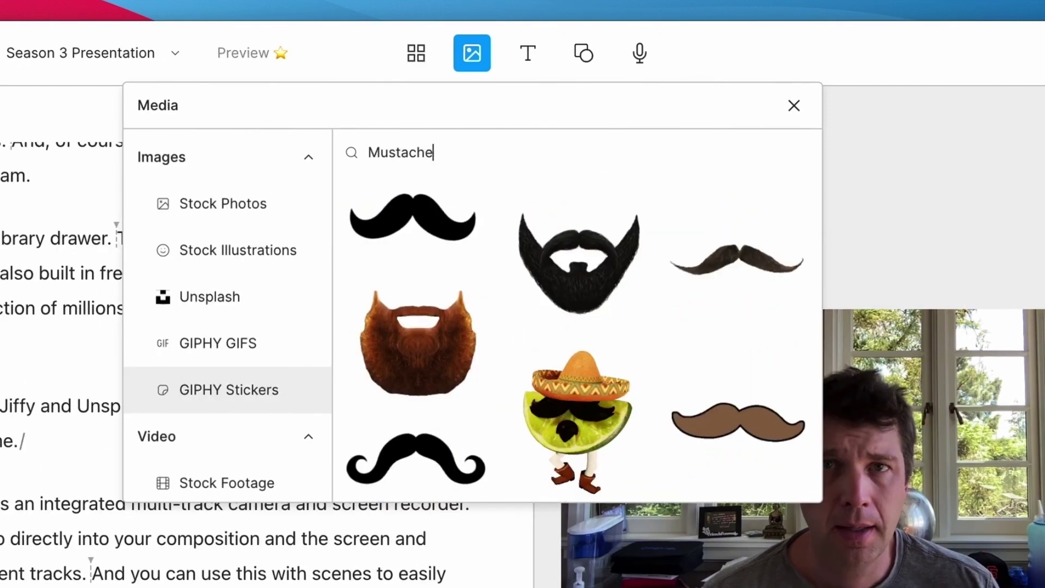
{"action": "left_click", "coordinate": [408, 218]}
{"action": "left_click_drag", "start_coordinate": [928, 508], "coordinate": [864, 519]}
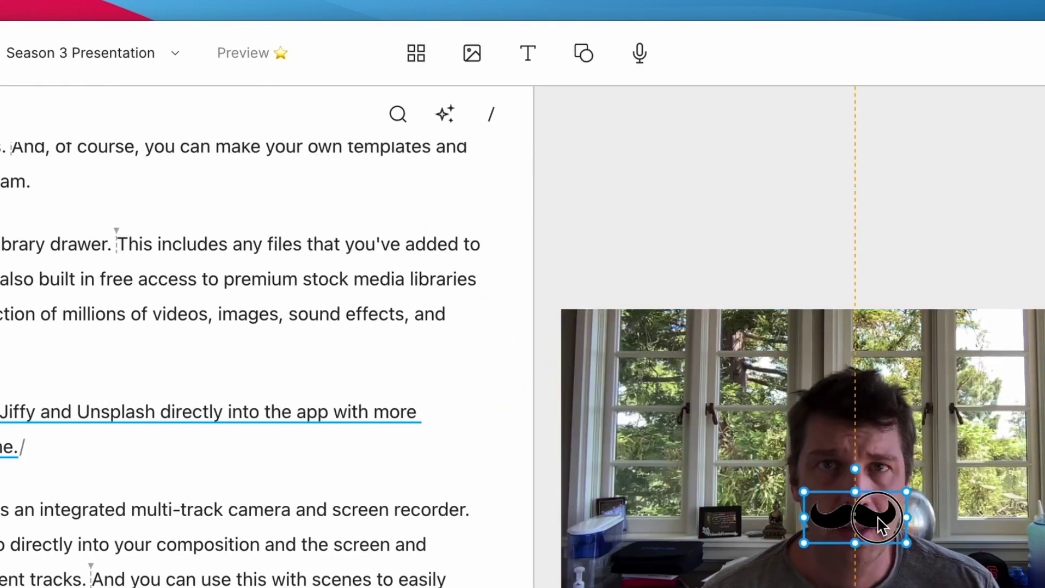
{"action": "left_click", "coordinate": [489, 352]}
{"action": "key", "text": "space"}
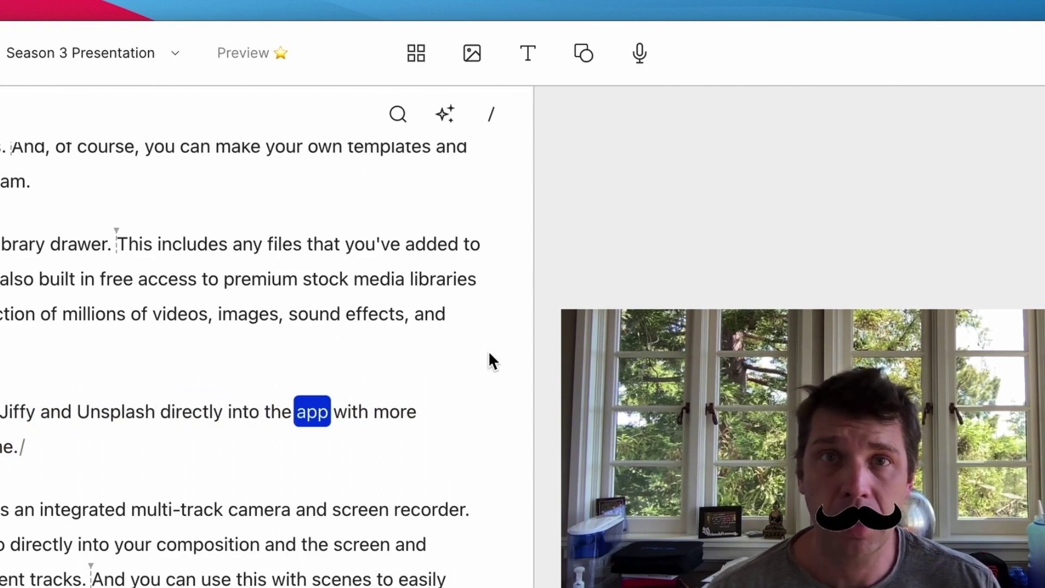
{"action": "key", "text": "space"}
{"action": "left_click", "coordinate": [638, 52]}
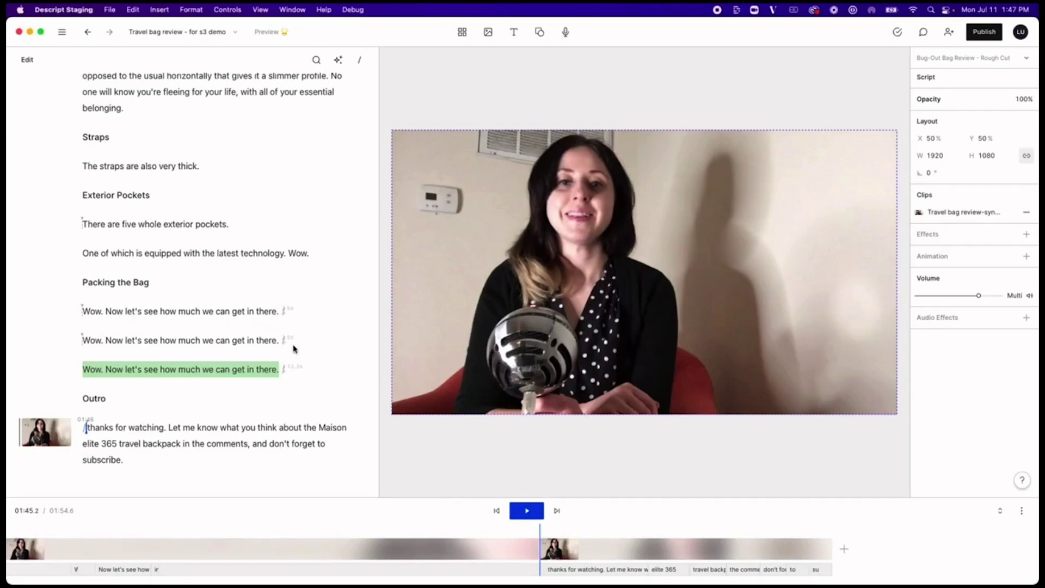
Step: Select the first two duplicate 'Wow. Now let's see…' takes and delete them
{"action": "left_click_drag", "start_coordinate": [281, 341], "coordinate": [81, 312]}
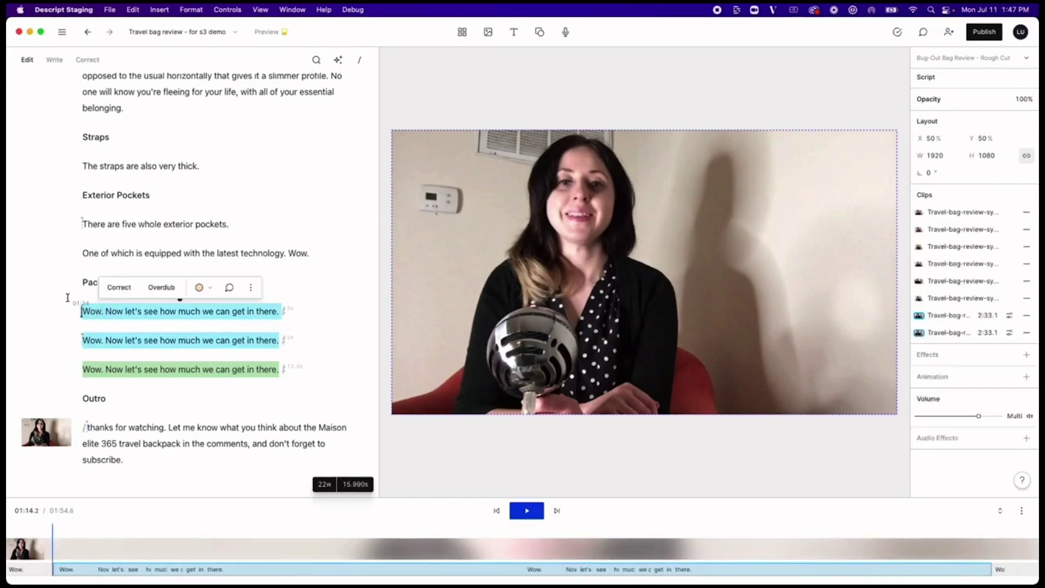
{"action": "key", "text": "BackSpace"}
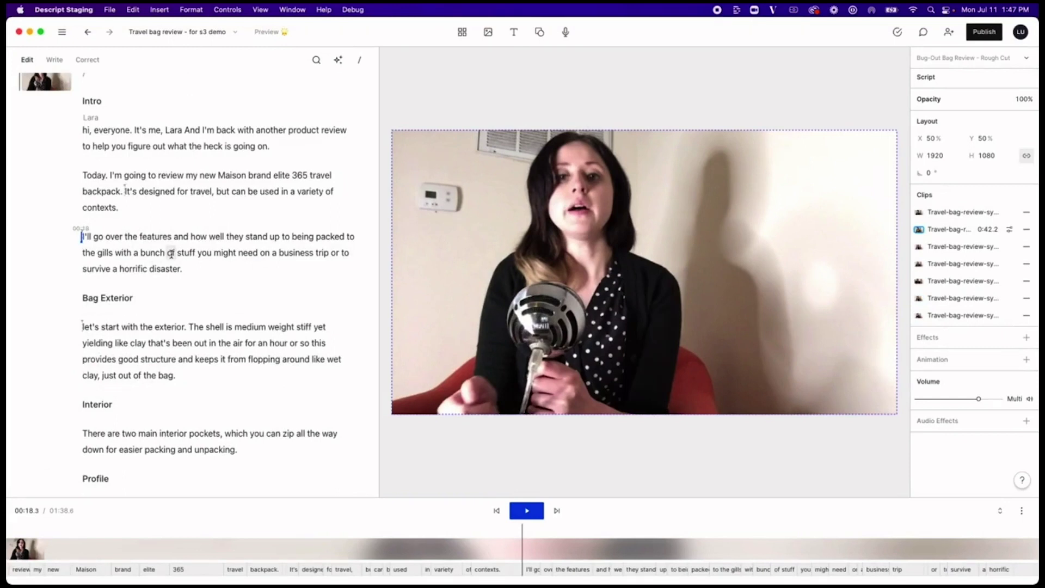
Step: Insert scene breaks before and after the 'I'll go over the features…' paragraph
{"action": "type", "text": "/"}
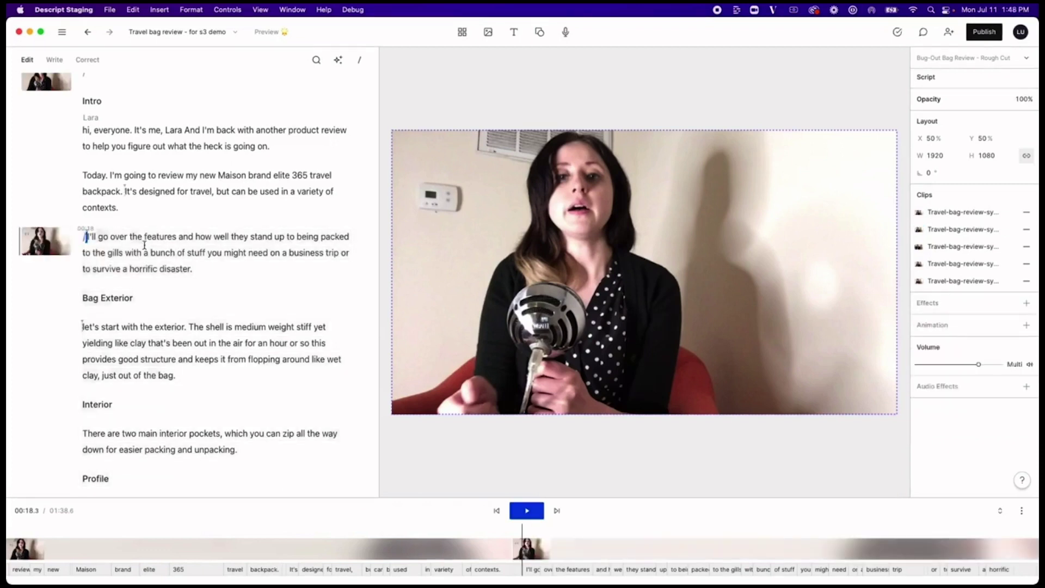
{"action": "left_click", "coordinate": [205, 266]}
{"action": "key", "text": "Return"}
{"action": "type", "text": "/"}
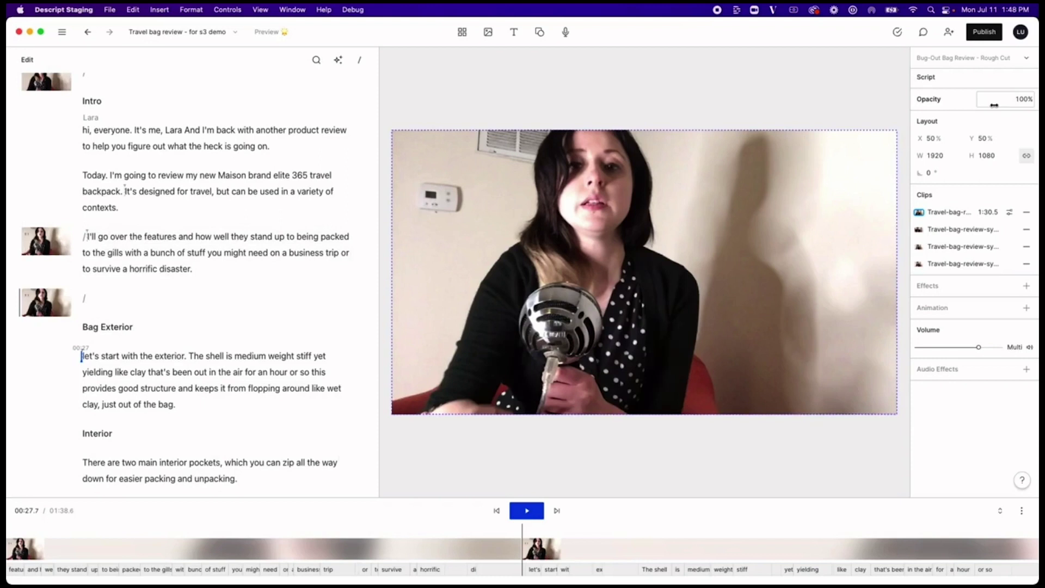
Step: Place the bolt cutters b-roll_day4night-1 clip from B-Roll onto the scene and play it back
{"action": "left_click", "coordinate": [1026, 58]}
{"action": "left_click", "coordinate": [939, 253]}
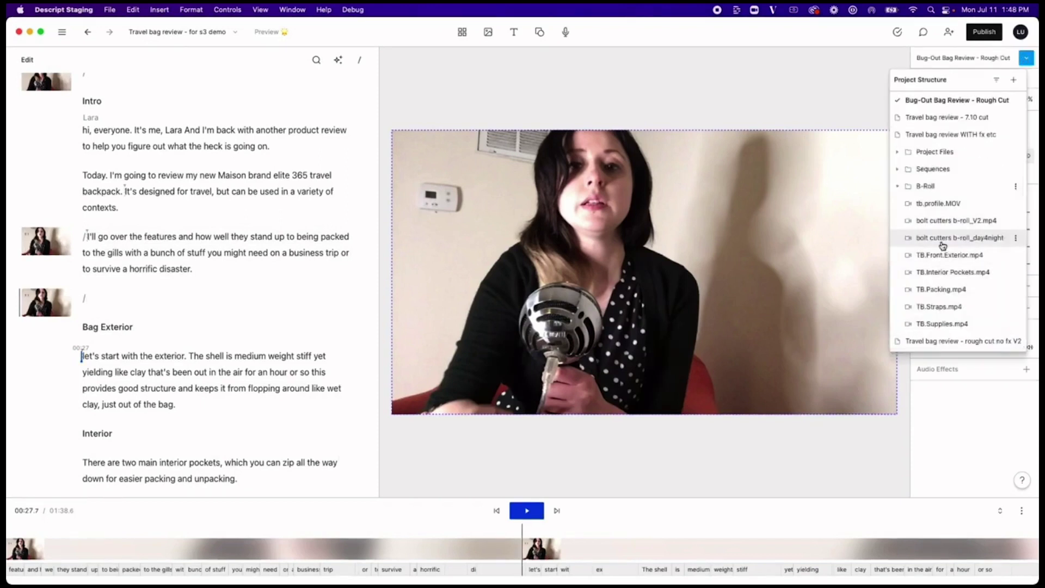
{"action": "left_click_drag", "start_coordinate": [938, 237], "coordinate": [171, 258]}
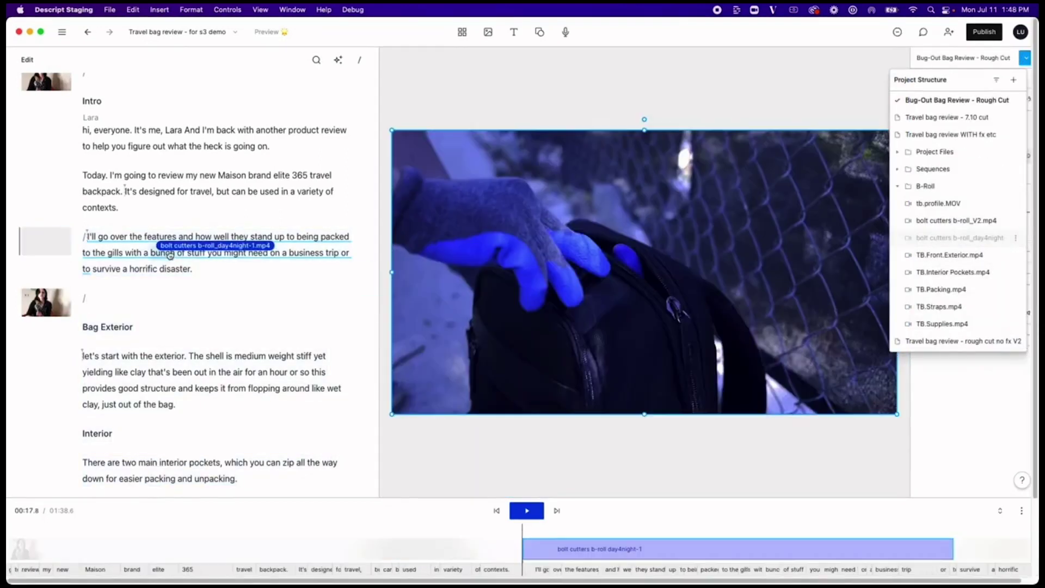
{"action": "left_click", "coordinate": [527, 512]}
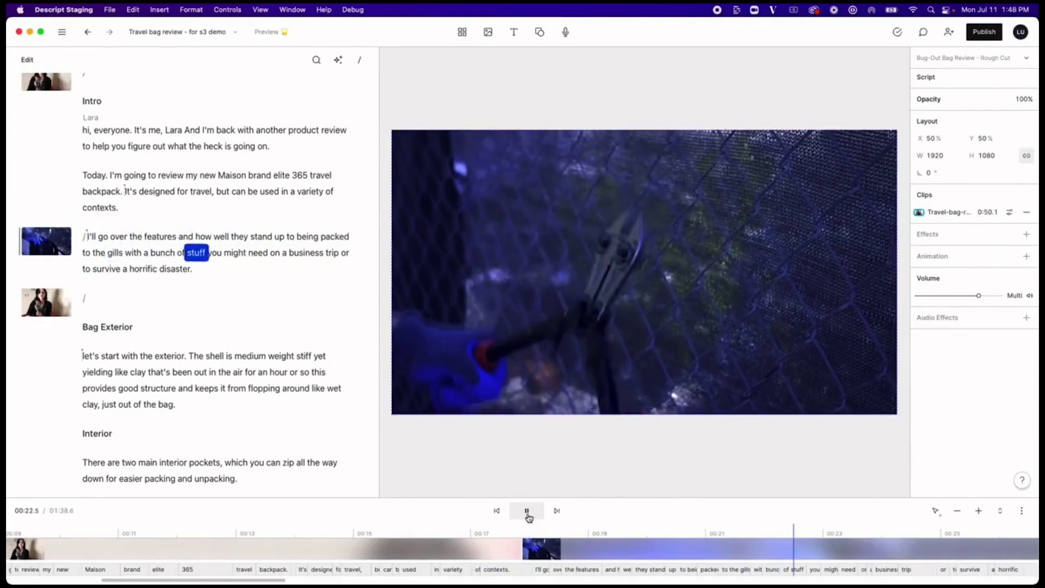
{"action": "key", "text": "space"}
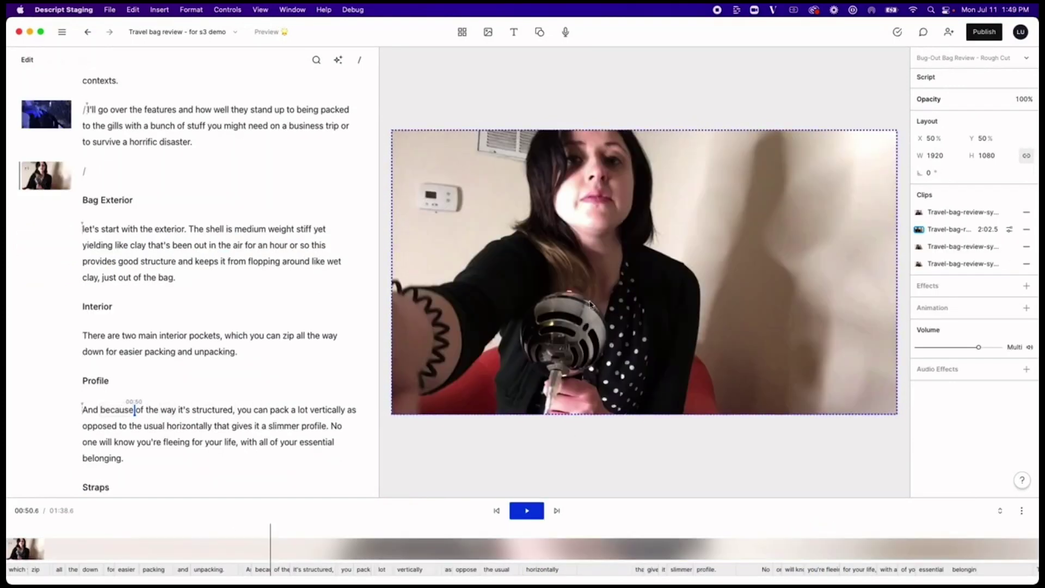
Step: Break the Profile paragraph into its own scene with / markers at its start and end
{"action": "left_click", "coordinate": [90, 408]}
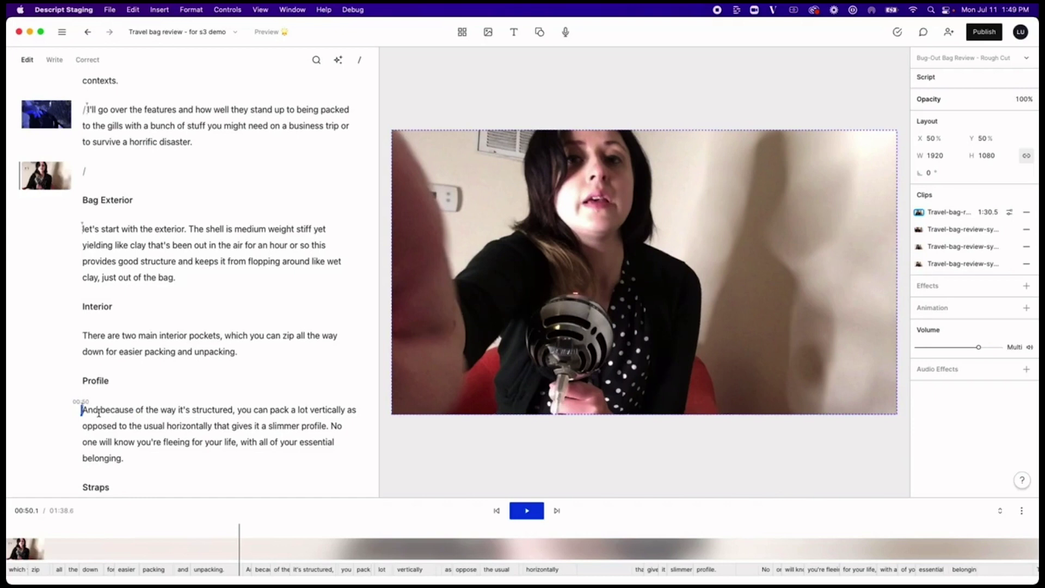
{"action": "type", "text": "/"}
{"action": "left_click", "coordinate": [125, 458]}
{"action": "type", "text": "/"}
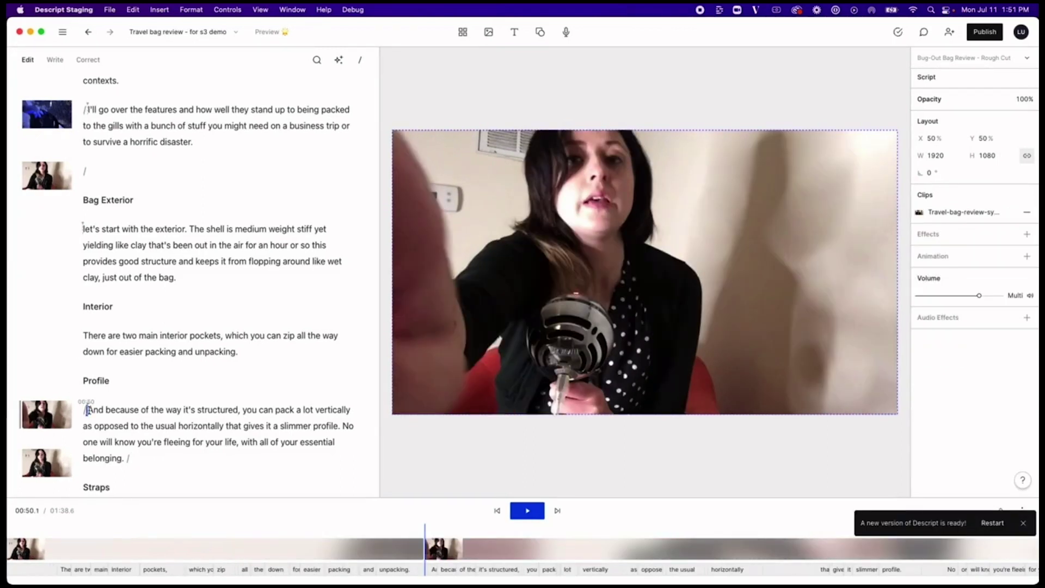
Step: Search stock media for 'running through forest' and drop the snowy-forest clip into the Profile scene
{"action": "left_click", "coordinate": [490, 34]}
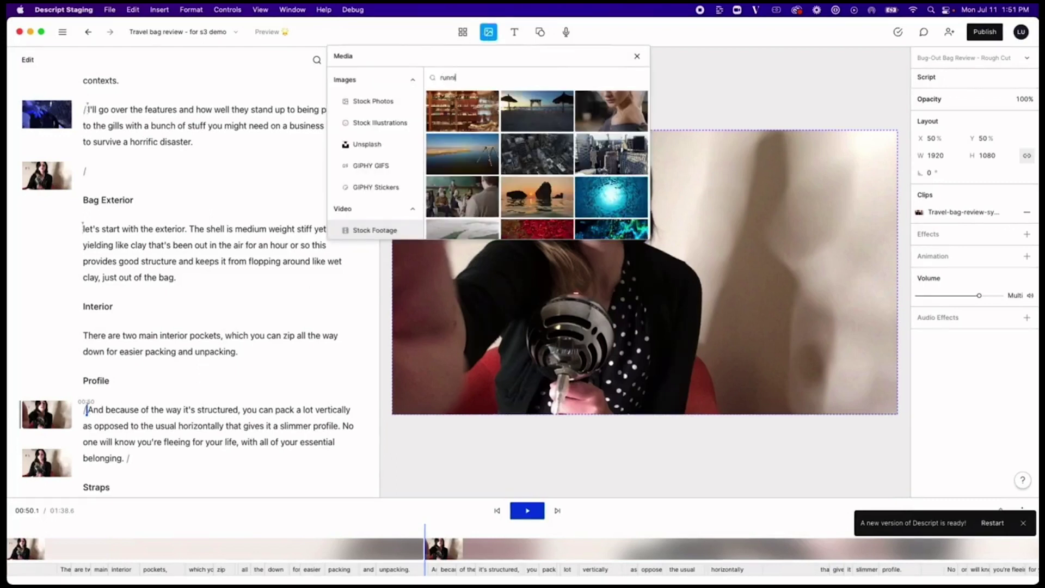
{"action": "type", "text": "running through forest"}
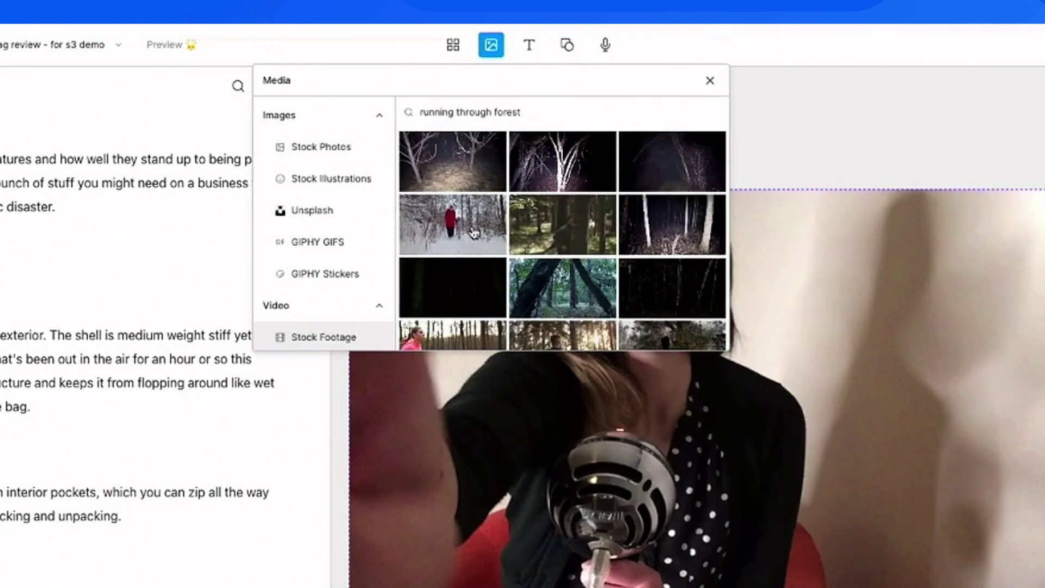
{"action": "left_click_drag", "start_coordinate": [452, 228], "coordinate": [178, 587]}
{"action": "left_click_drag", "start_coordinate": [273, 444], "coordinate": [195, 410]}
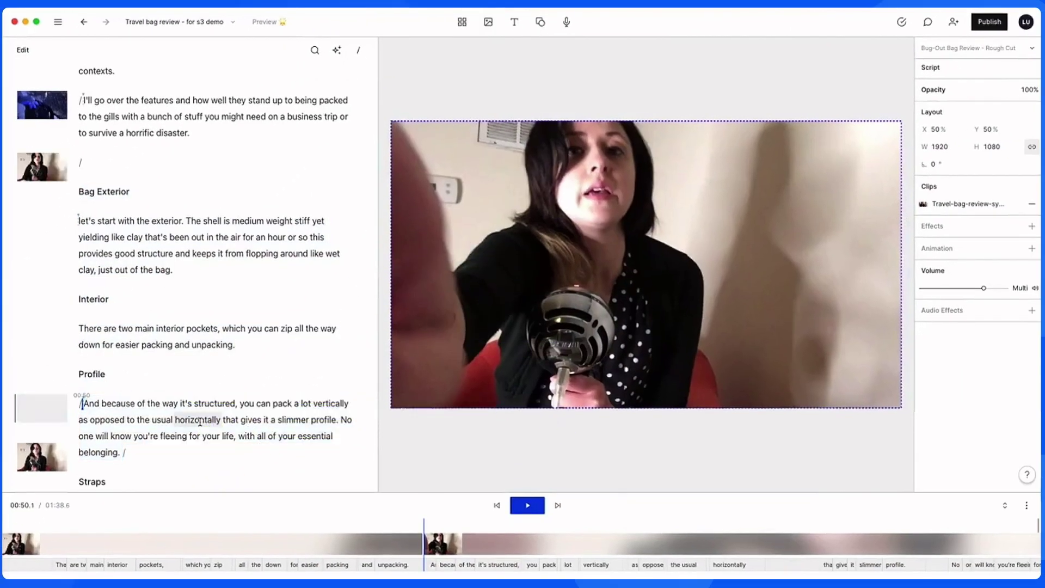
Step: Make Interior its own scene and fill it with TB.Interior Pockets.mp4 from the project files
{"action": "type", "text": "/"}
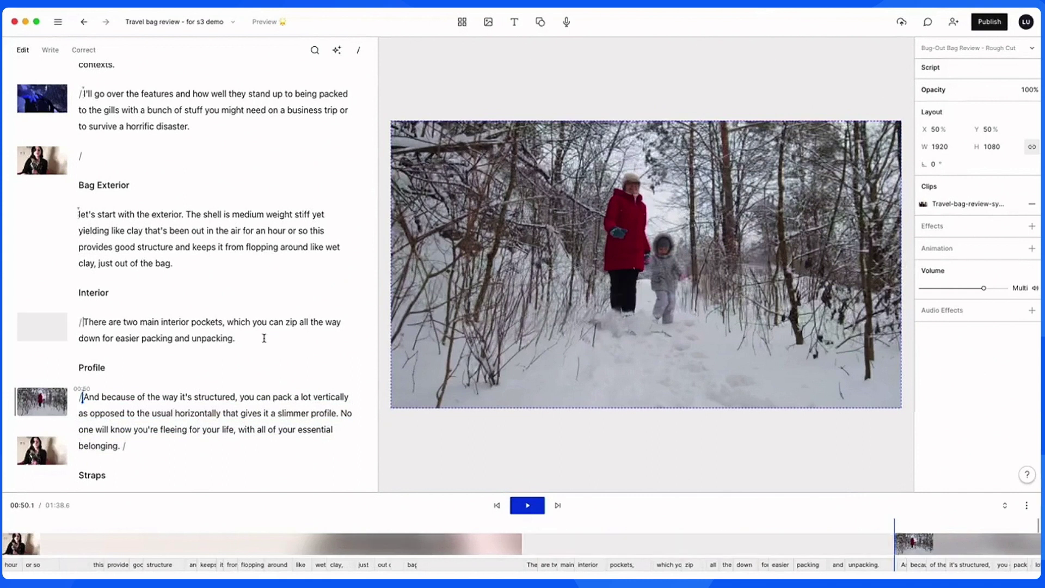
{"action": "key", "text": "Return"}
{"action": "type", "text": "/"}
{"action": "left_click", "coordinate": [1032, 48]}
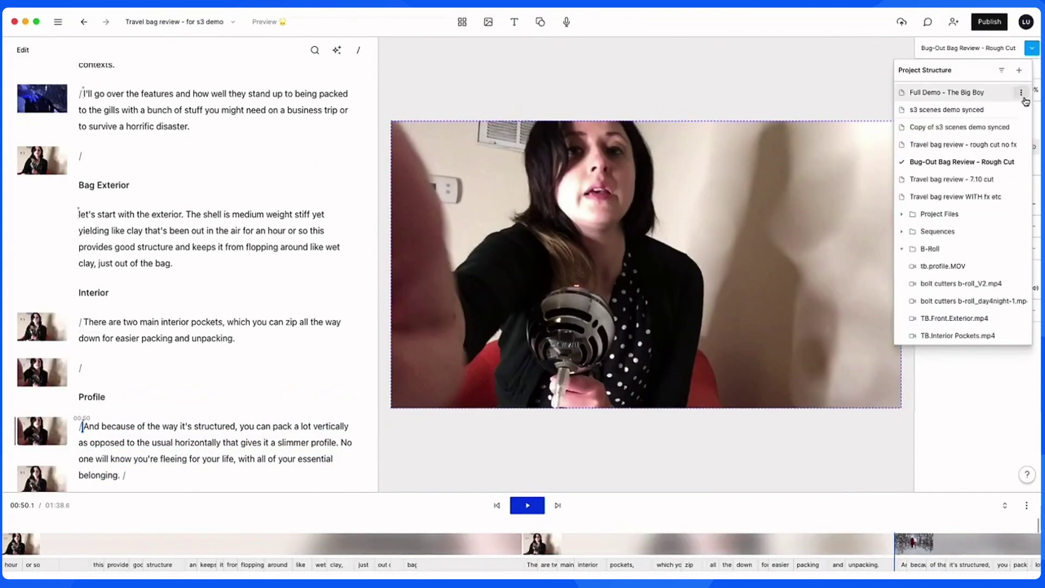
{"action": "scroll", "coordinate": [955, 250], "scroll_direction": "down", "scroll_amount": 2}
{"action": "left_click", "coordinate": [956, 294]}
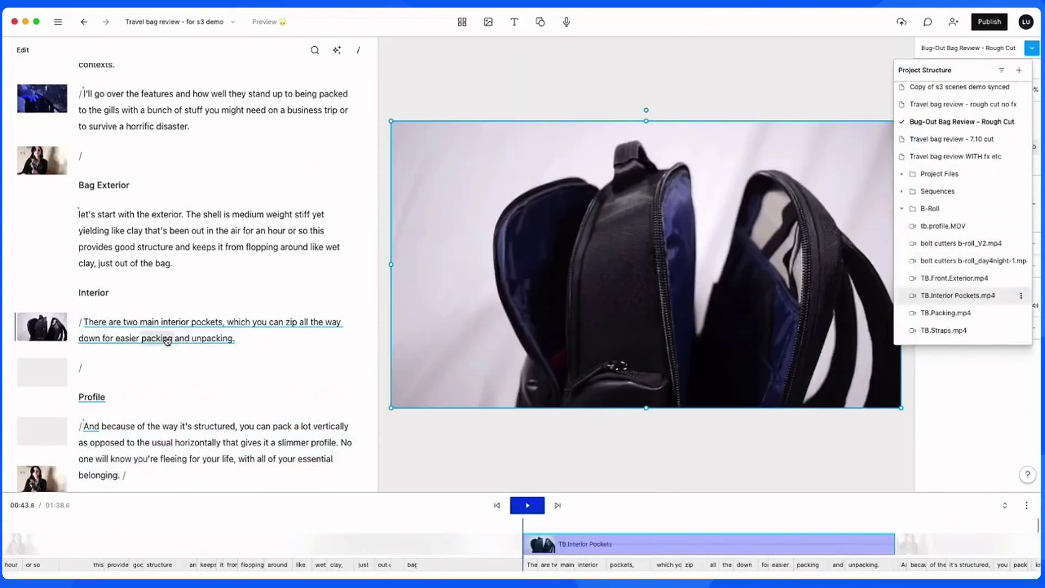
{"action": "left_click", "coordinate": [451, 450]}
Step: Preview the Interior scene, then title the intro 'What the HECK is Going On?!'
{"action": "left_click", "coordinate": [528, 505]}
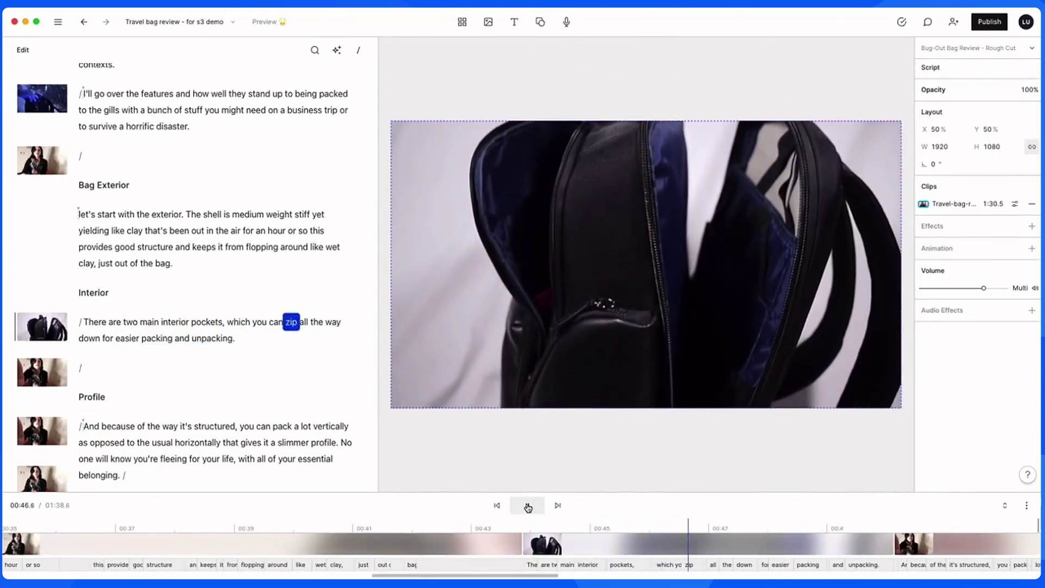
{"action": "left_click", "coordinate": [529, 506]}
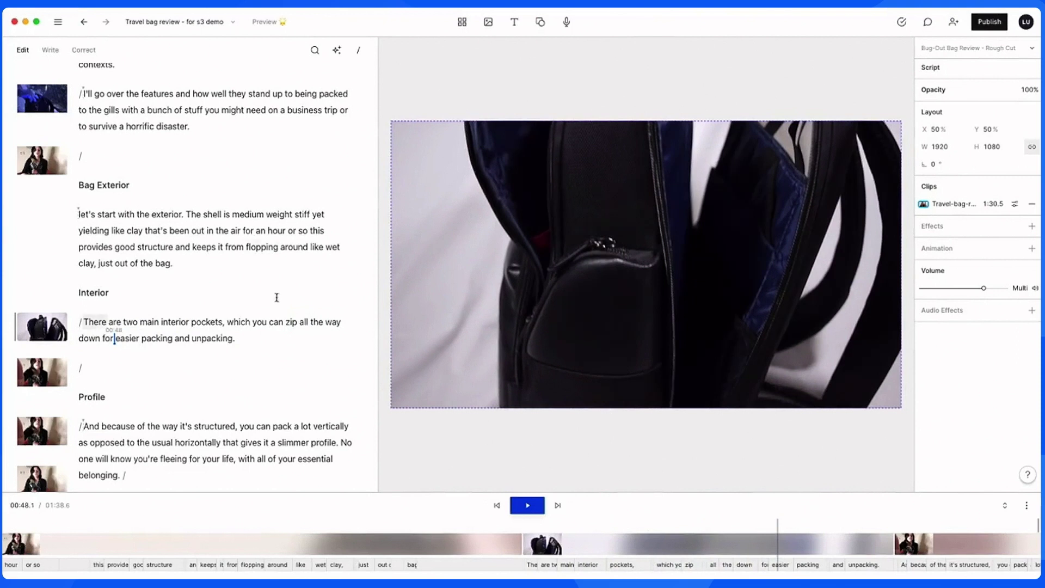
{"action": "scroll", "coordinate": [270, 236], "scroll_direction": "up", "scroll_amount": 5}
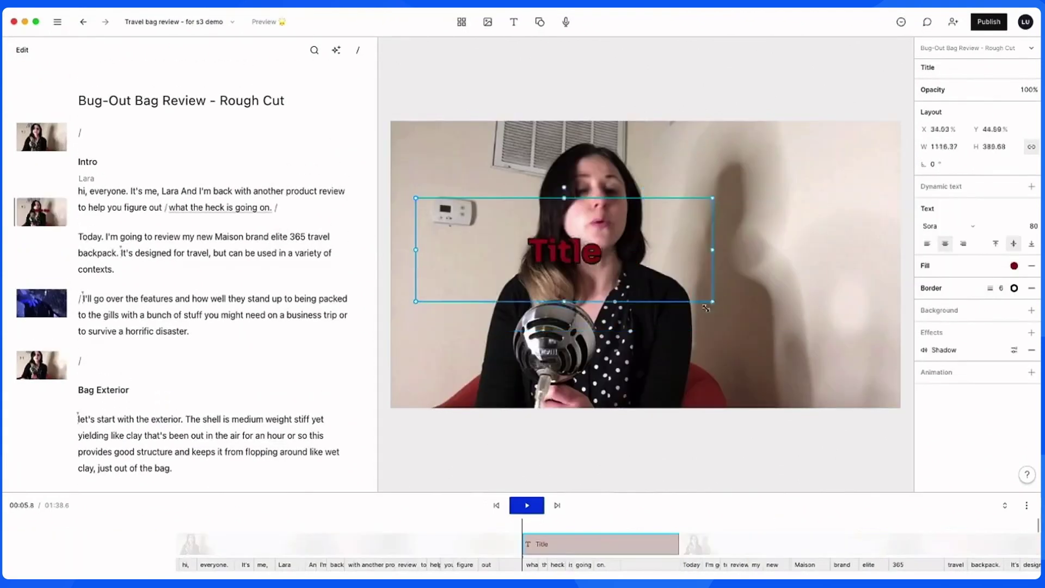
{"action": "type", "text": "What the HECK is Going On?!"}
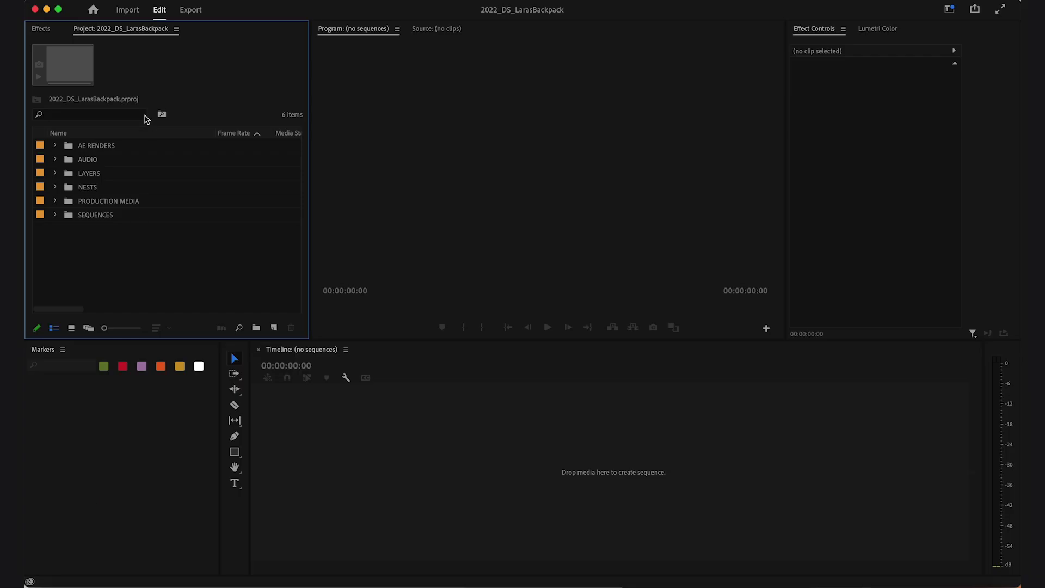
Step: Import the LarasBackpack Production Media folder so the synced travel-bag review videos land in A Roll
{"action": "left_click", "coordinate": [127, 11]}
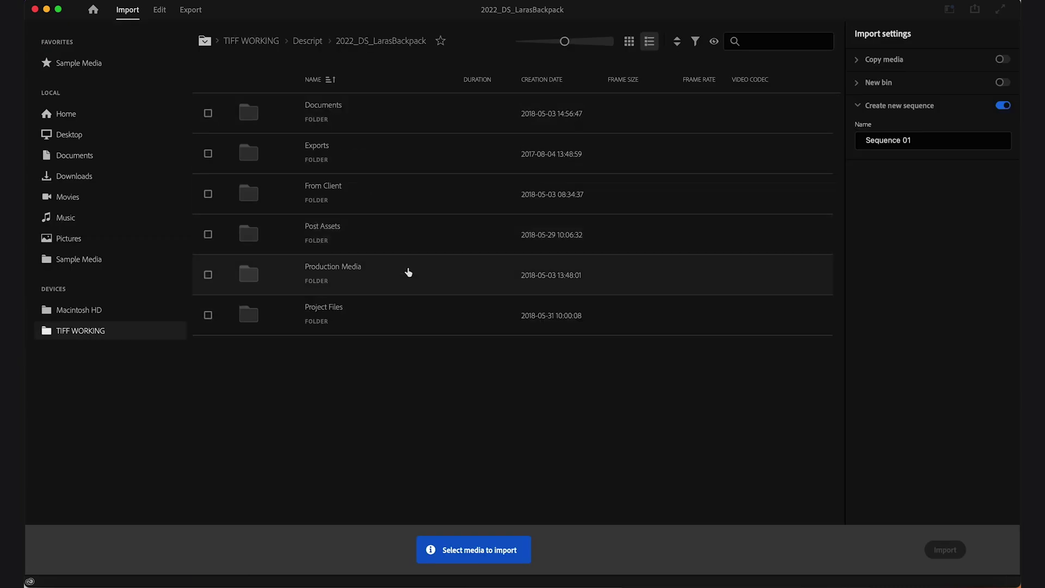
{"action": "left_click", "coordinate": [433, 280]}
{"action": "double_click", "coordinate": [427, 273]}
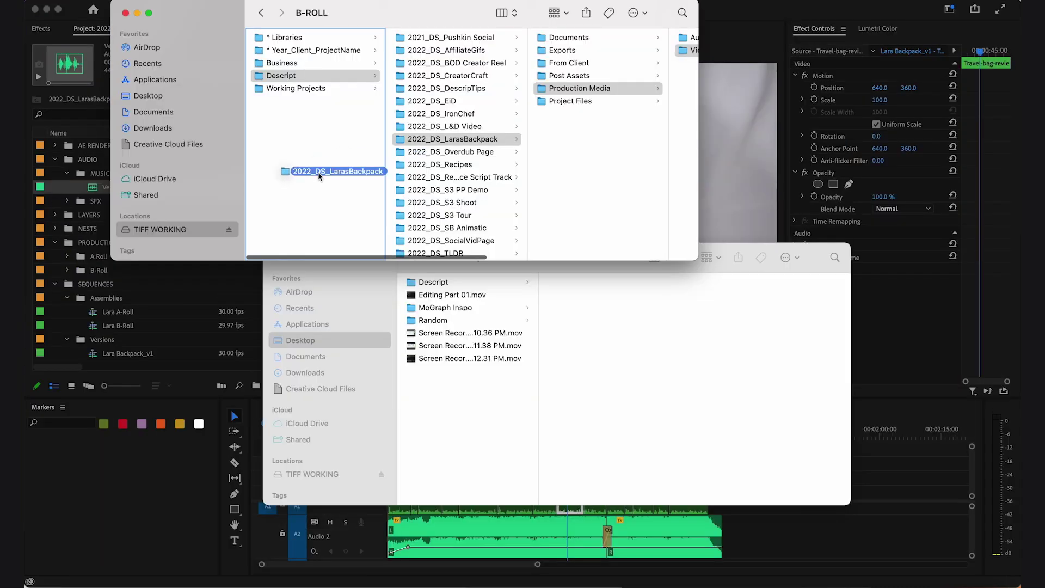
{"action": "left_click_drag", "start_coordinate": [315, 170], "coordinate": [319, 175]}
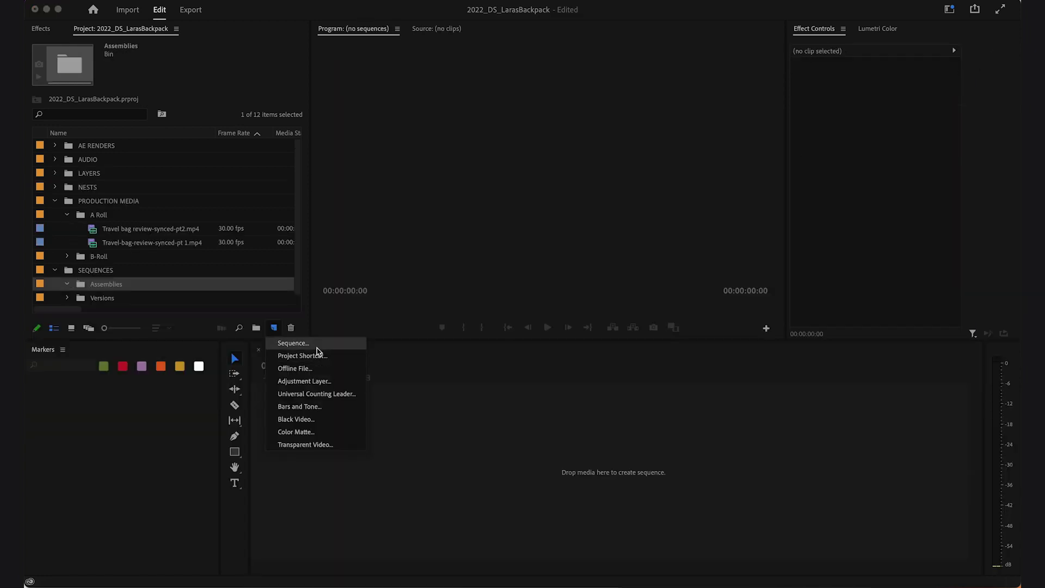
Step: Create and name the Lara A-Roll and B-Roll sequences with the ARRI 1080p 30 preset
{"action": "left_click", "coordinate": [316, 348]}
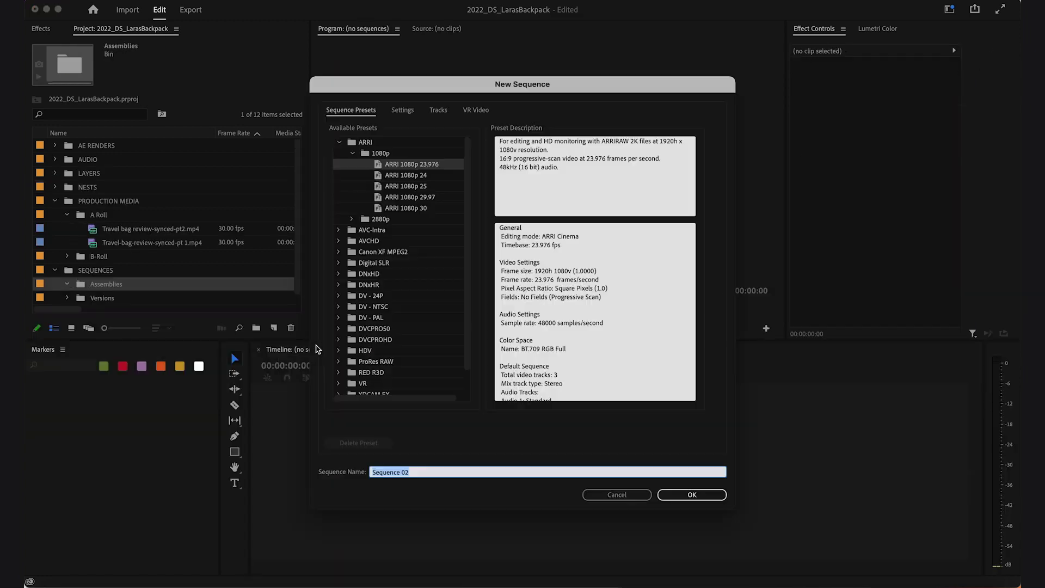
{"action": "left_click", "coordinate": [415, 209]}
{"action": "left_click", "coordinate": [469, 472]}
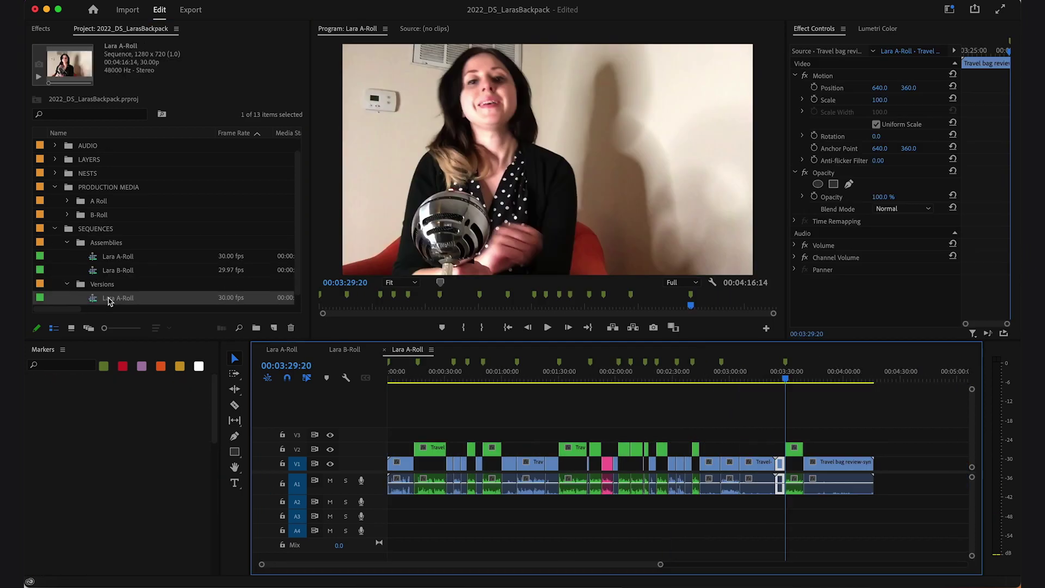
{"action": "left_click", "coordinate": [109, 299]}
Step: Rename the sequence copy 'Lara Backpack_v1' and dock its timeline under Lara B-Roll
{"action": "type", "text": "Lara Back"}
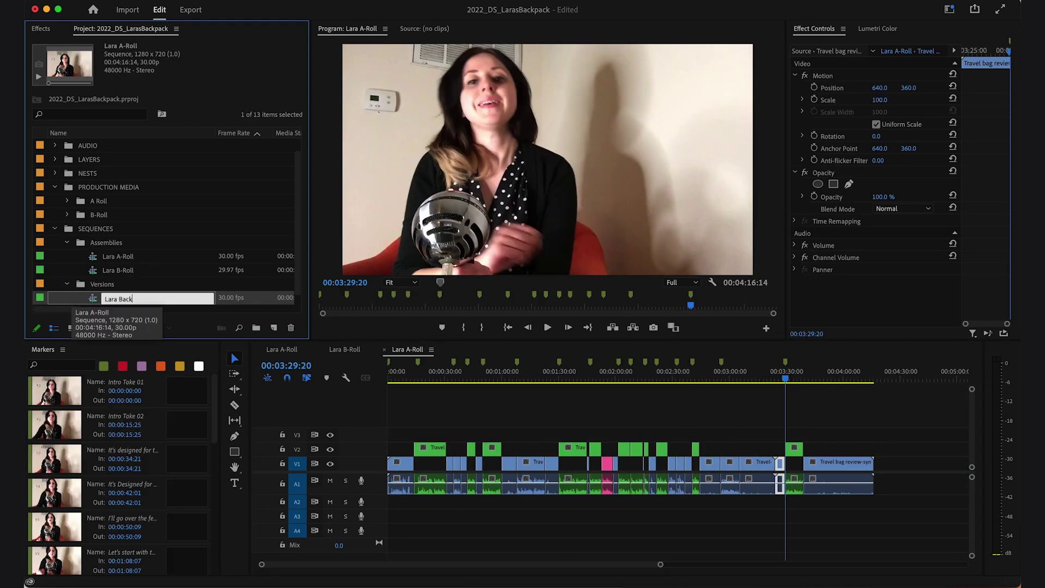
{"action": "type", "text": "pack_v1"}
{"action": "key", "text": "Return"}
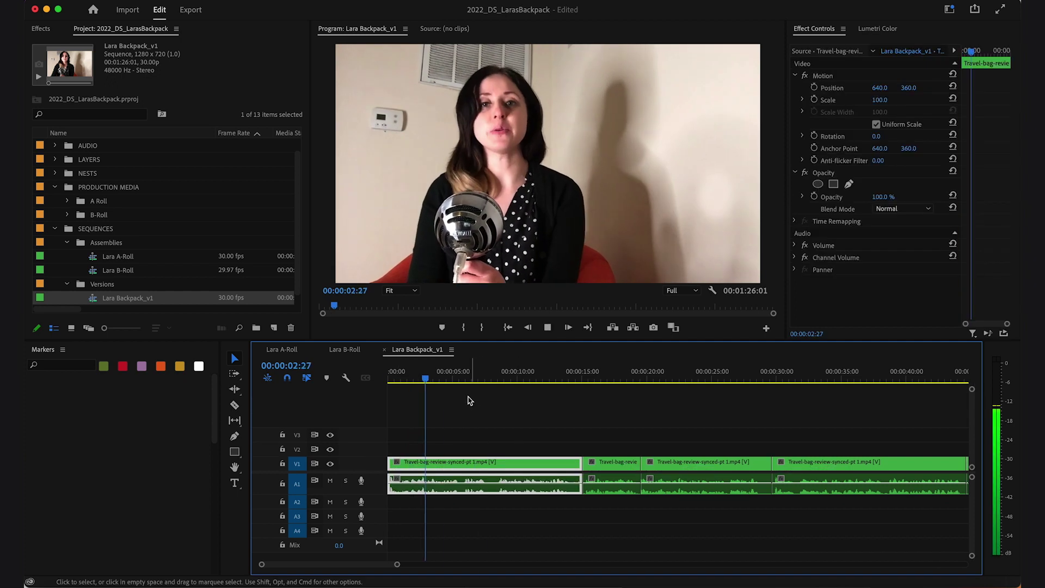
{"action": "left_click_drag", "start_coordinate": [492, 464], "coordinate": [497, 467]}
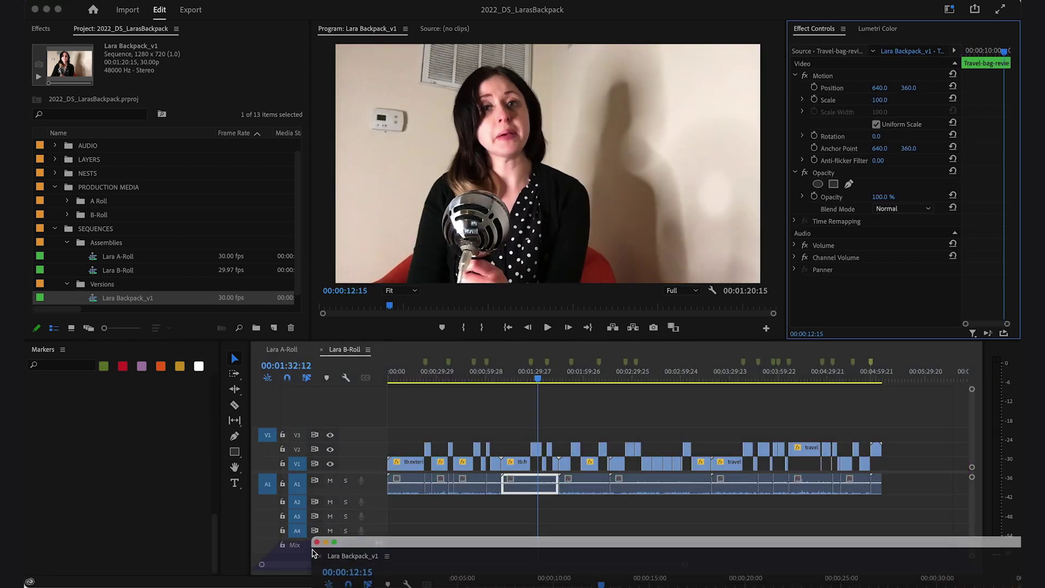
{"action": "left_click_drag", "start_coordinate": [313, 553], "coordinate": [398, 495]}
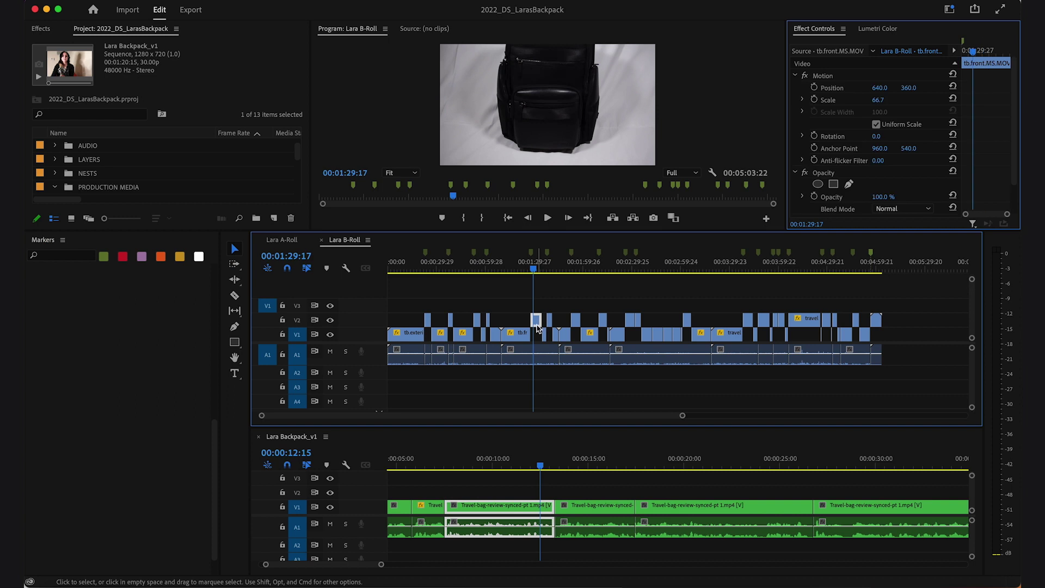
Step: Place a B-roll clip on V2 above the interview, split it at the playhead and slip it
{"action": "left_click_drag", "start_coordinate": [537, 320], "coordinate": [499, 491]}
{"action": "key", "text": "space"}
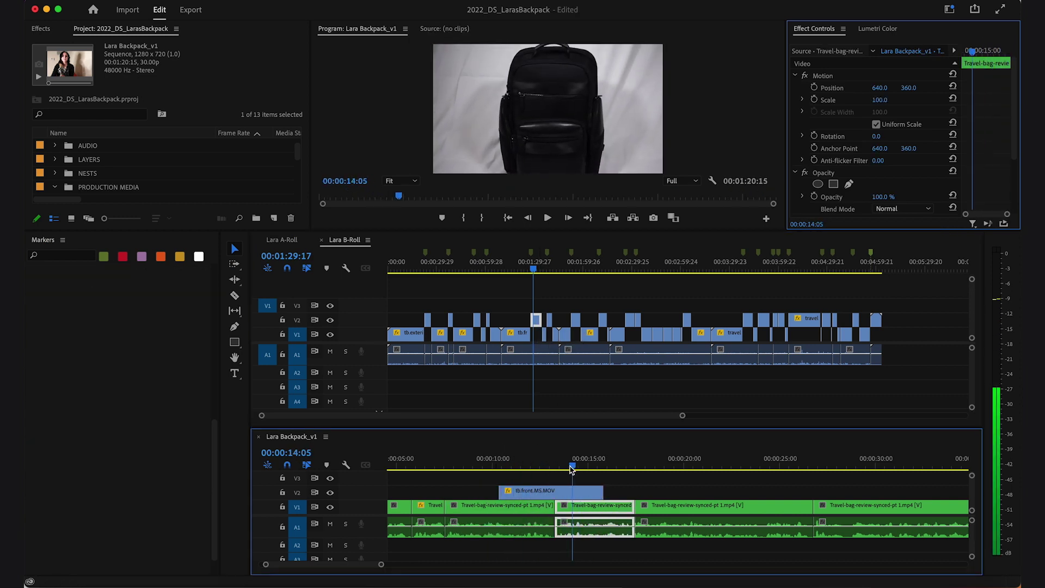
{"action": "key", "text": "cmd+k"}
{"action": "mouse_move", "coordinate": [595, 497]}
{"action": "left_mouse_down"}
{"action": "mouse_move", "coordinate": [499, 492]}
{"action": "mouse_move", "coordinate": [641, 486]}
{"action": "mouse_move", "coordinate": [584, 486]}
{"action": "left_mouse_up"}
{"action": "key", "text": "y"}
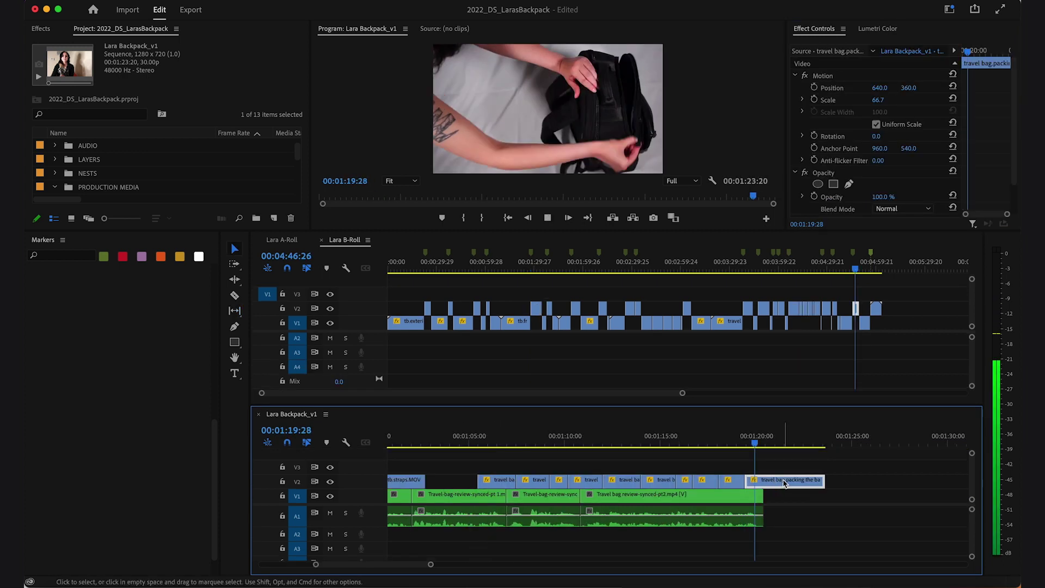
Step: Remove a V2 clip and fetch the snowy-forest stock clip from the browser
{"action": "key", "text": "Delete"}
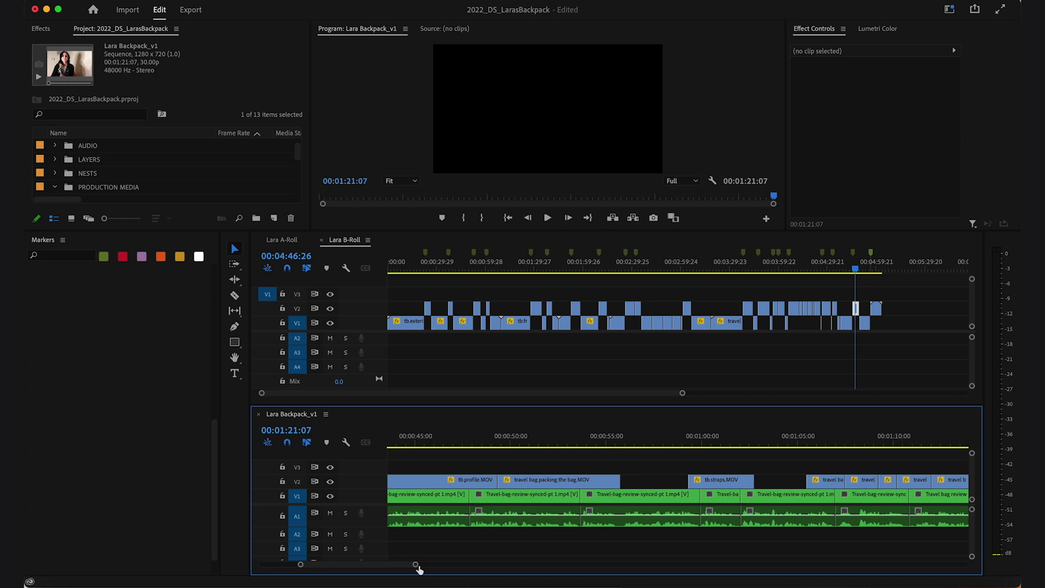
{"action": "left_click_drag", "start_coordinate": [417, 566], "coordinate": [544, 564]}
{"action": "left_click", "coordinate": [501, 584]}
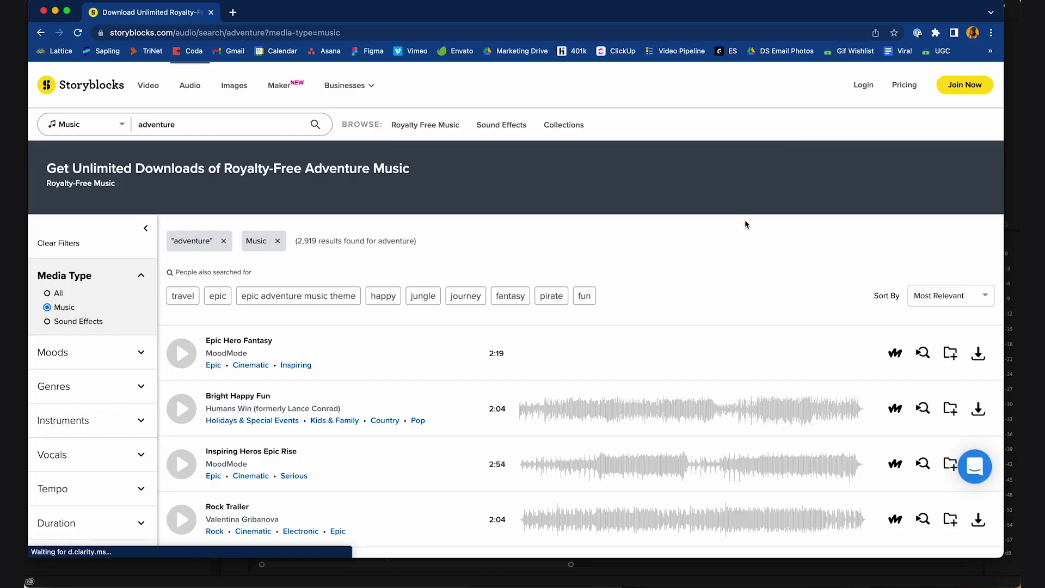
{"action": "scroll", "coordinate": [745, 220], "scroll_direction": "down", "scroll_amount": 2}
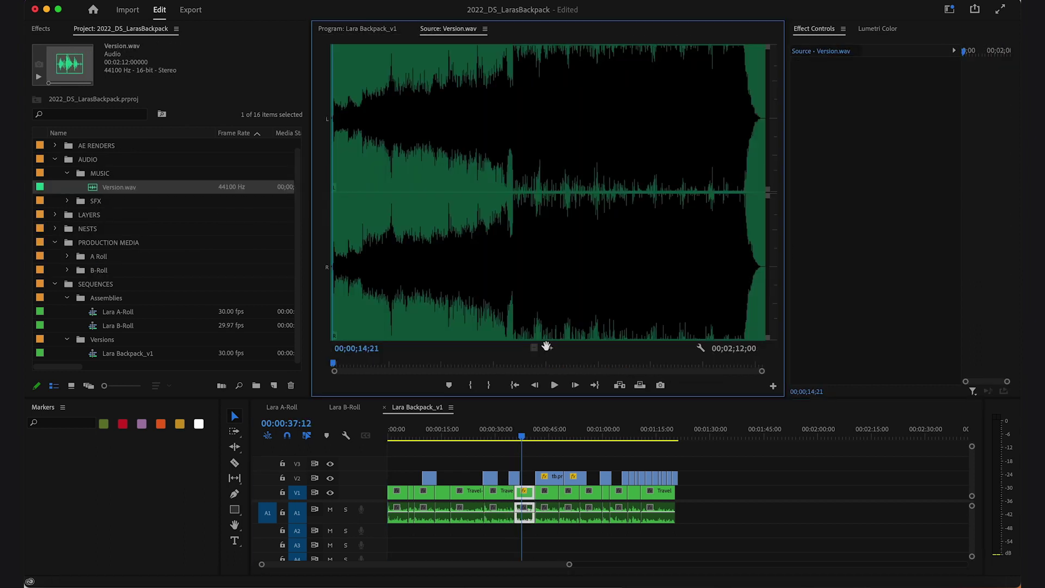
Step: Lay the Version.wav music on A2 and ripple-delete the short interview clip
{"action": "left_click_drag", "start_coordinate": [546, 346], "coordinate": [392, 533]}
{"action": "left_click_drag", "start_coordinate": [561, 568], "coordinate": [483, 564]}
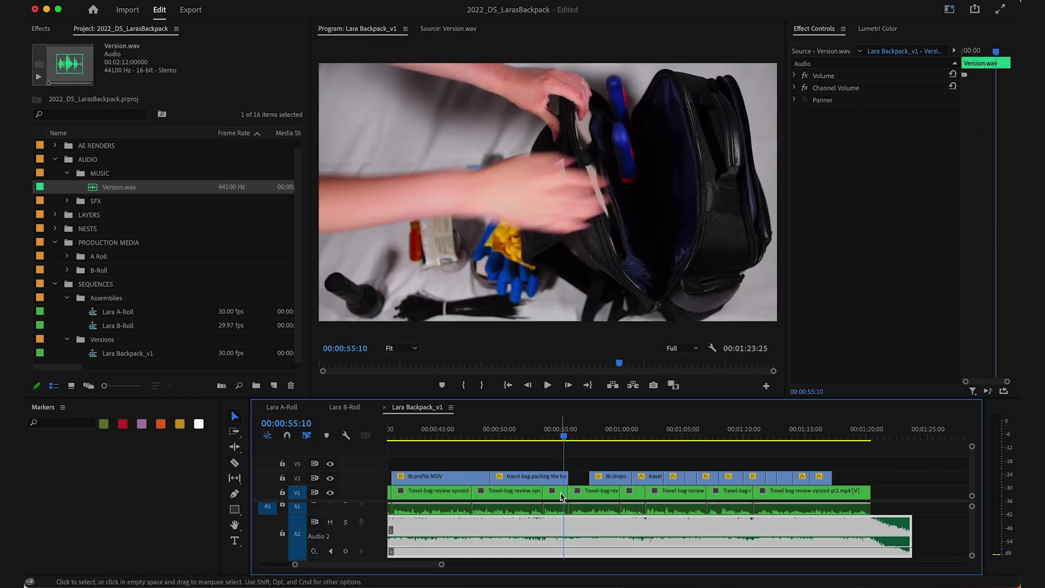
{"action": "left_click", "coordinate": [561, 496]}
{"action": "key", "text": "Delete"}
{"action": "left_click", "coordinate": [555, 492]}
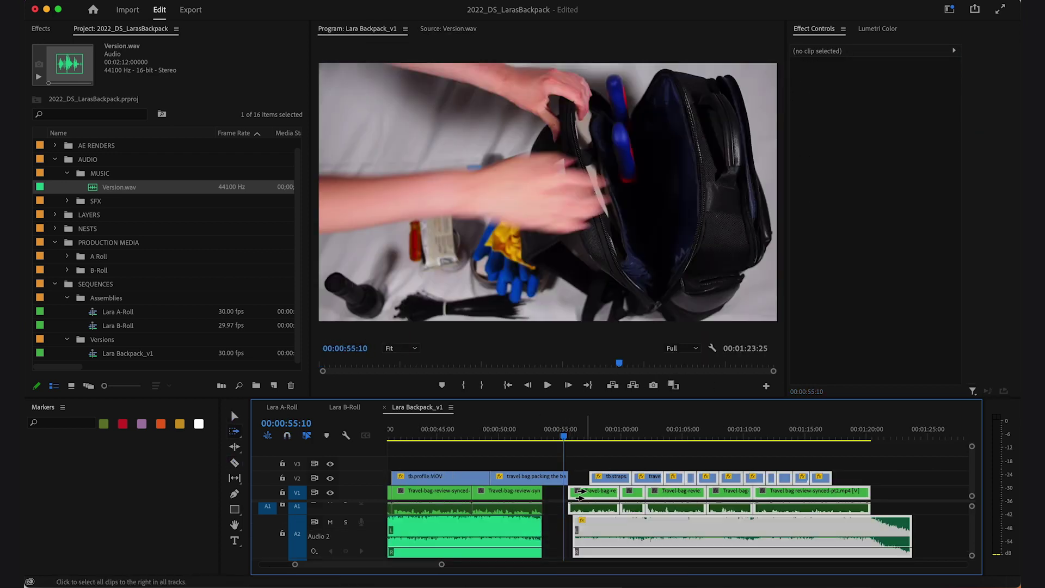
{"action": "key", "text": "Delete"}
Step: Trim a V2 B-roll clip and slip the travel bag packing the bag.MOV footage
{"action": "left_click_drag", "start_coordinate": [568, 478], "coordinate": [589, 478]}
{"action": "key", "text": "y"}
{"action": "key", "text": "="}
{"action": "key", "text": "v"}
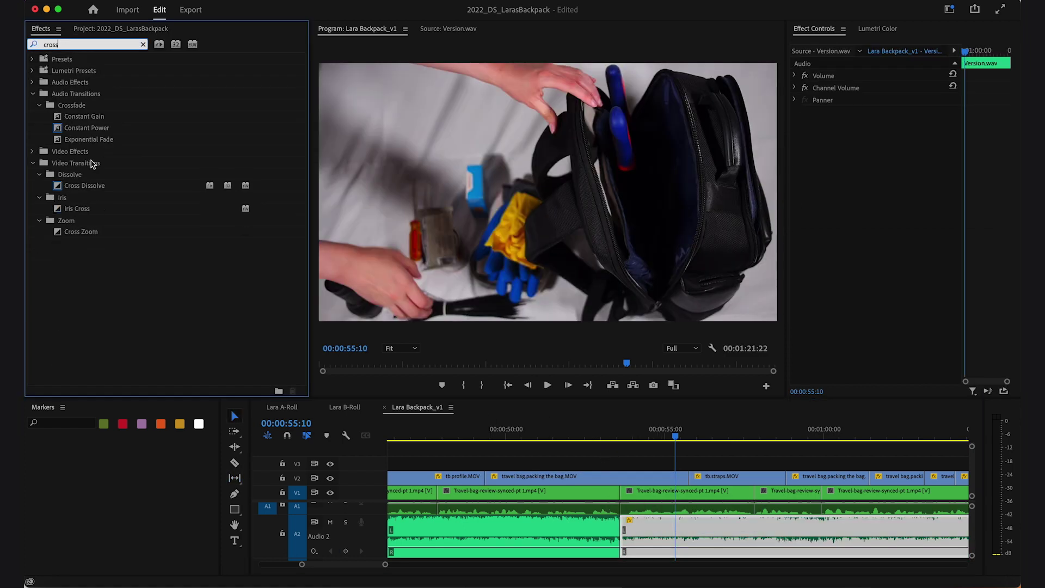
Step: Add a Constant Power crossfade on the music edit and play it back
{"action": "left_click_drag", "start_coordinate": [87, 127], "coordinate": [620, 536]}
{"action": "key", "text": "Return"}
{"action": "left_click", "coordinate": [590, 434]}
{"action": "key", "text": "space"}
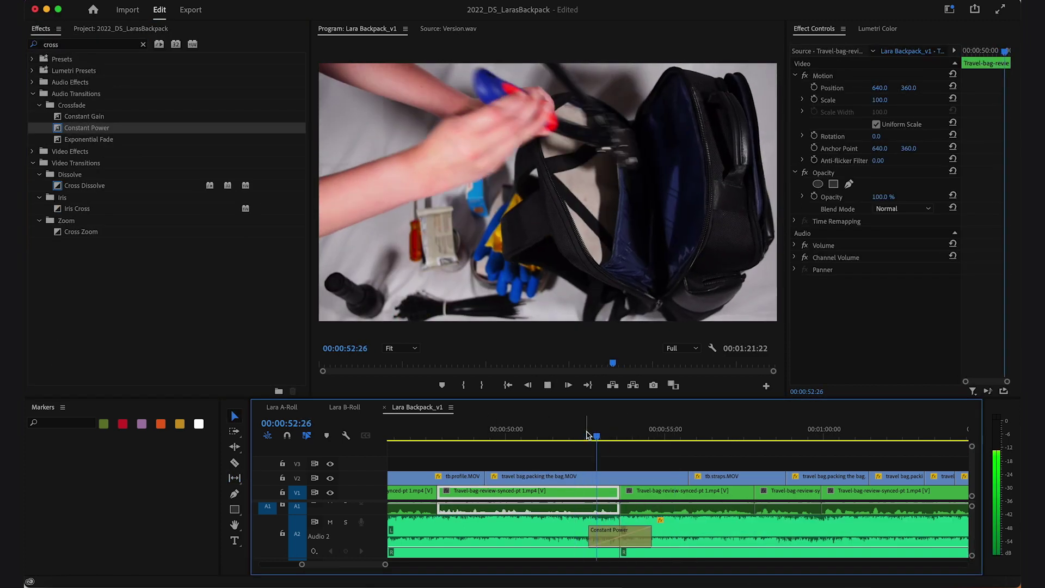
{"action": "key", "text": "space"}
{"action": "key", "text": "minus"}
{"action": "key", "text": "minus"}
{"action": "key", "text": "minus"}
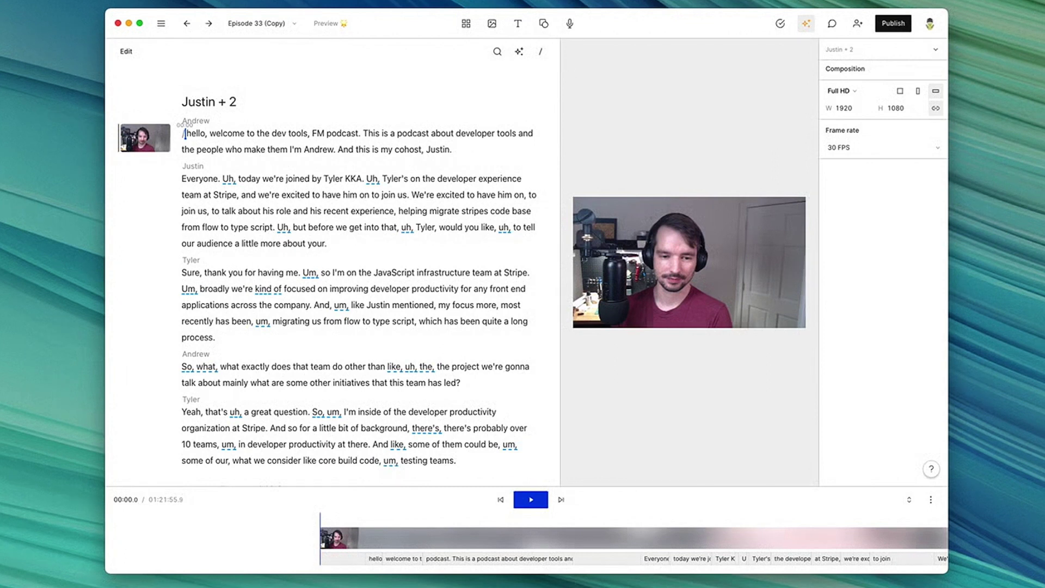
{"action": "left_click", "coordinate": [185, 176]}
{"action": "type", "text": "/"}
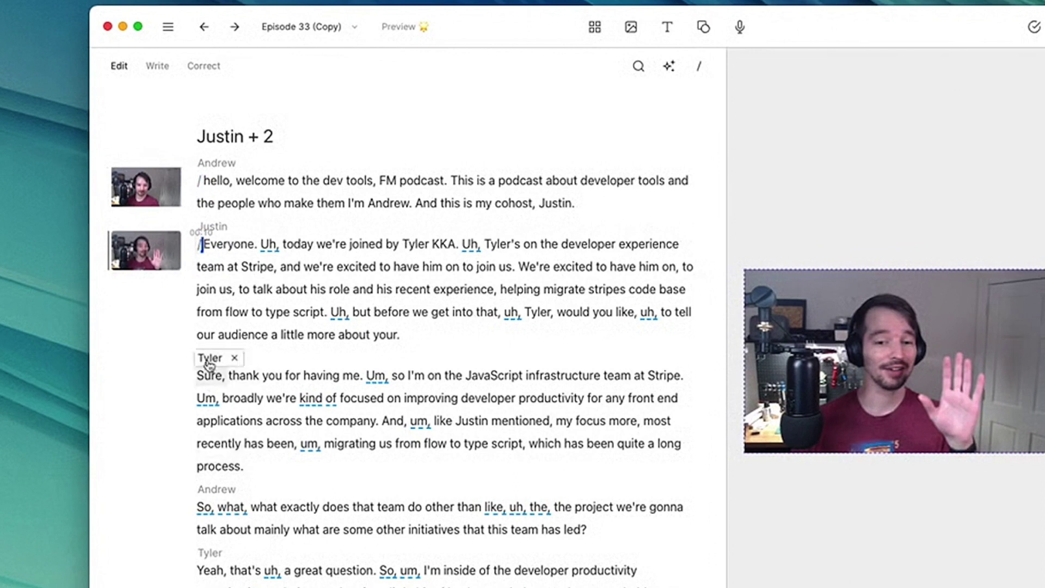
{"action": "left_click", "coordinate": [197, 375]}
{"action": "type", "text": "/"}
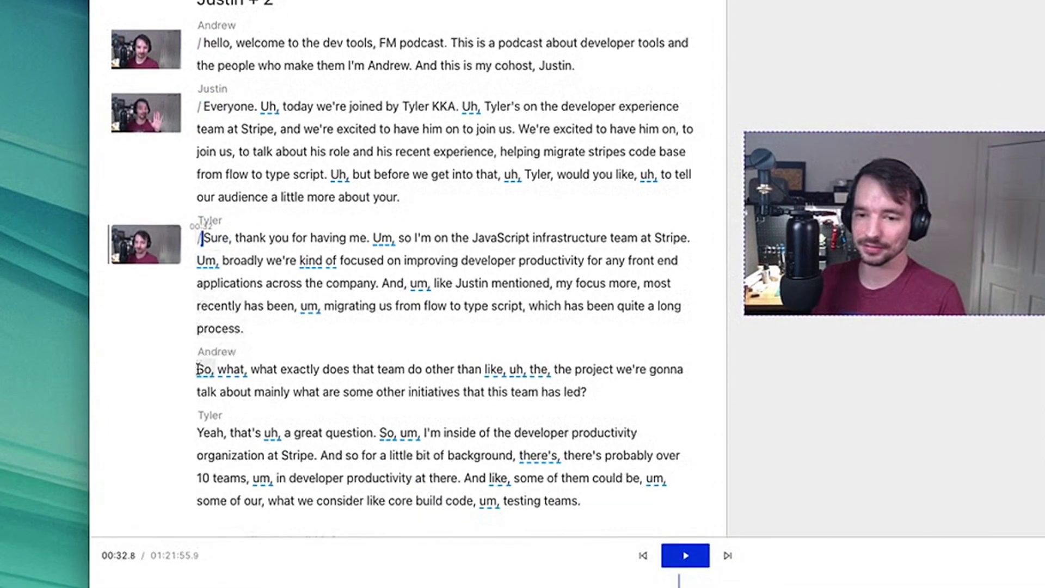
{"action": "left_click", "coordinate": [196, 507]}
{"action": "type", "text": "/"}
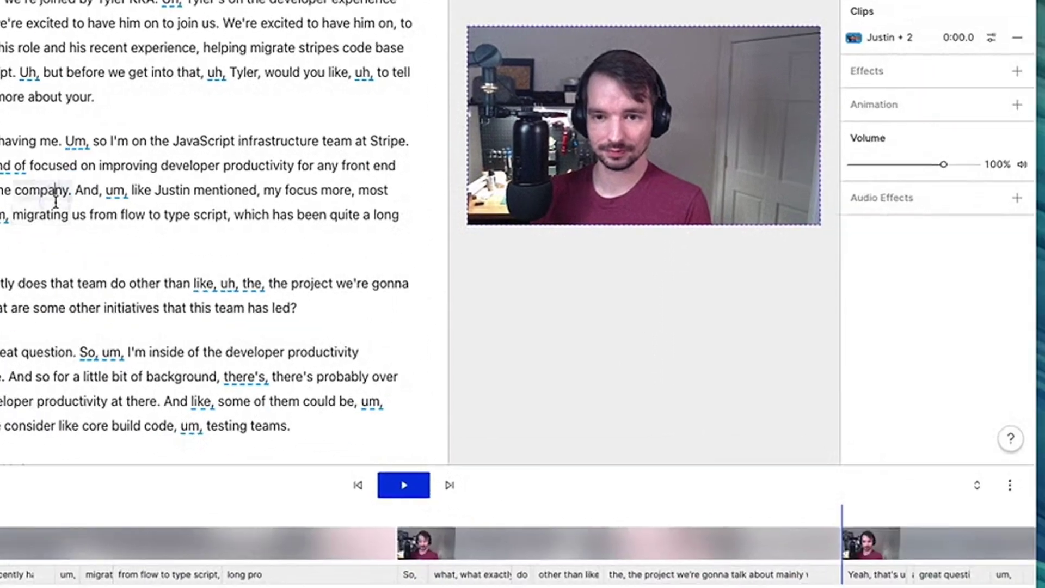
{"action": "right_click", "coordinate": [833, 231]}
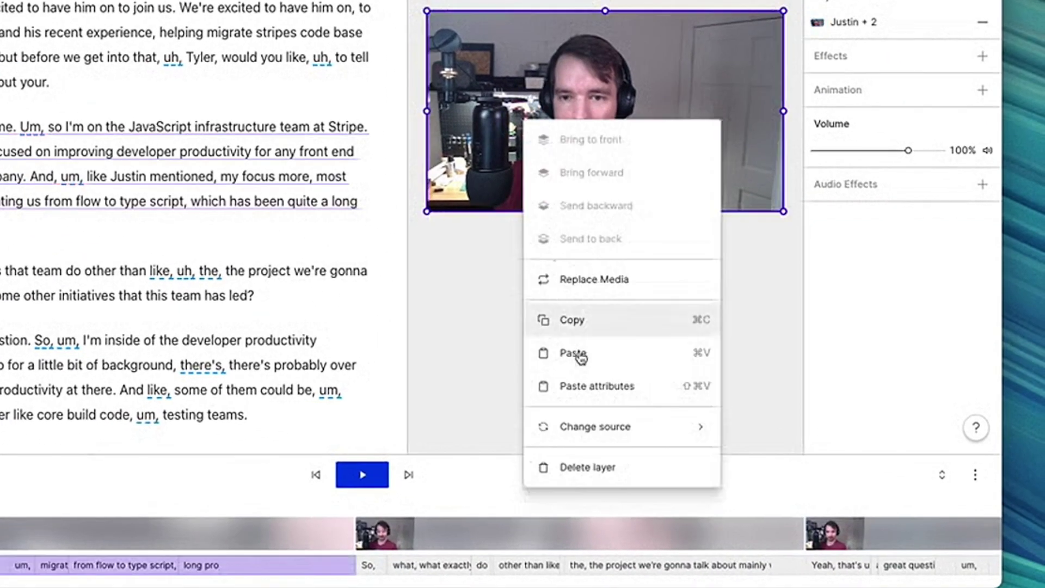
{"action": "mouse_move", "coordinate": [689, 444]}
{"action": "left_click", "coordinate": [791, 532]}
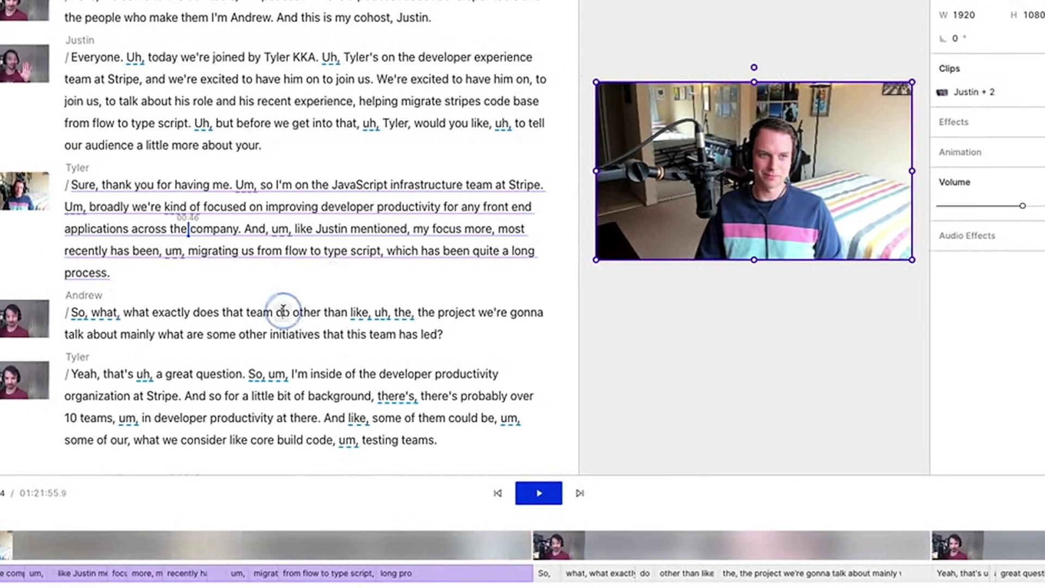
{"action": "left_click", "coordinate": [283, 312]}
{"action": "right_click", "coordinate": [709, 187]}
{"action": "mouse_move", "coordinate": [814, 458]}
{"action": "left_click", "coordinate": [953, 526]}
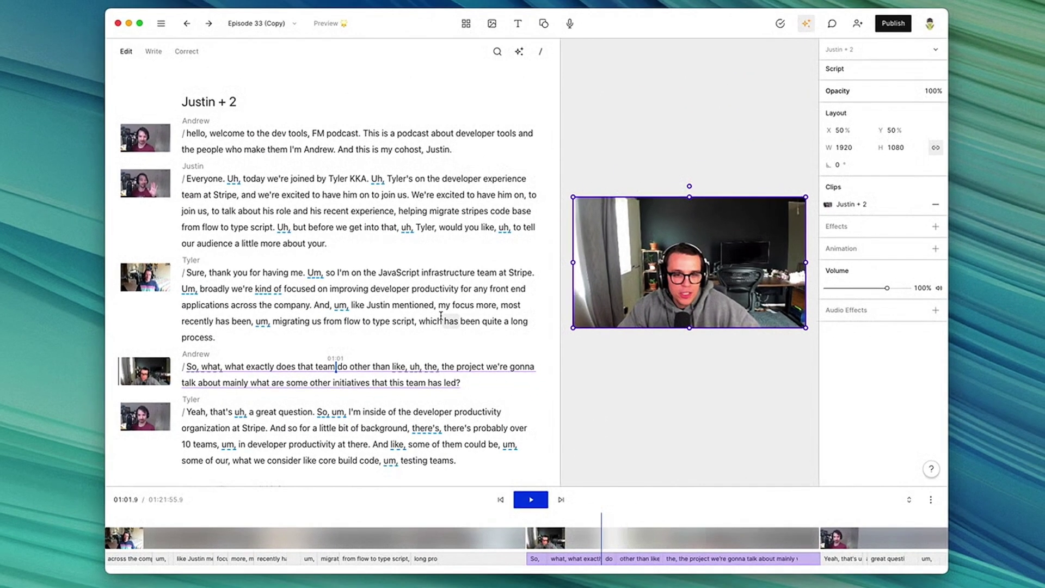
{"action": "left_click", "coordinate": [432, 295]}
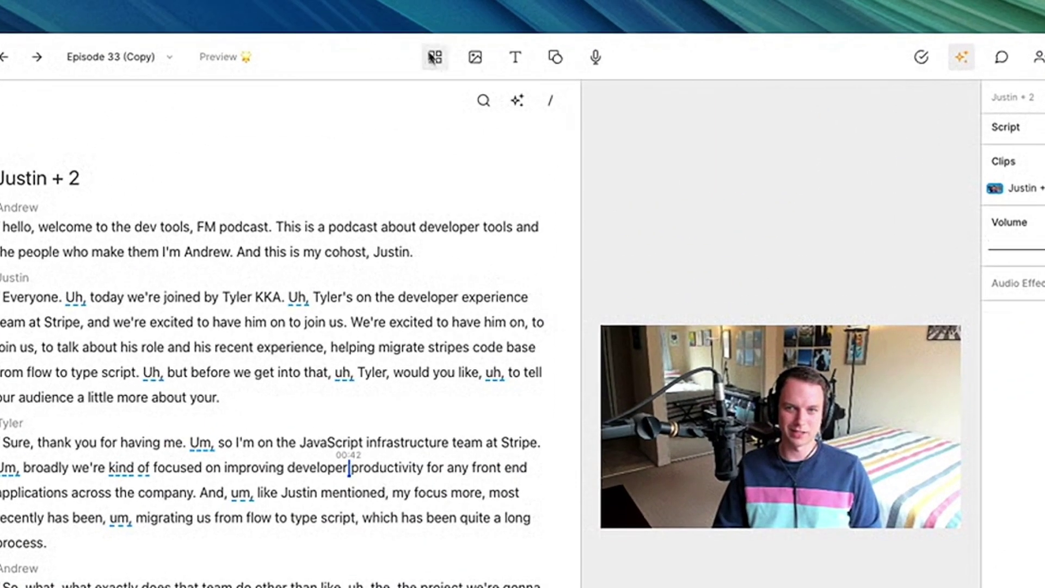
Step: Apply the Devtools 2-person layout to the guest's scenes and the devtools FM intro to the opener
{"action": "left_click", "coordinate": [466, 23]}
{"action": "left_click", "coordinate": [418, 119]}
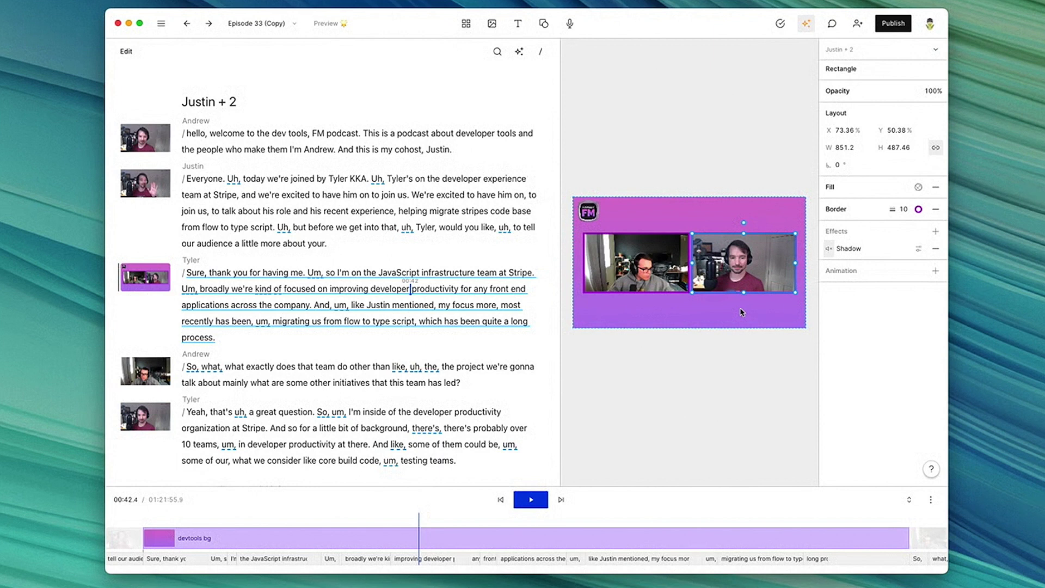
{"action": "left_click", "coordinate": [154, 283]}
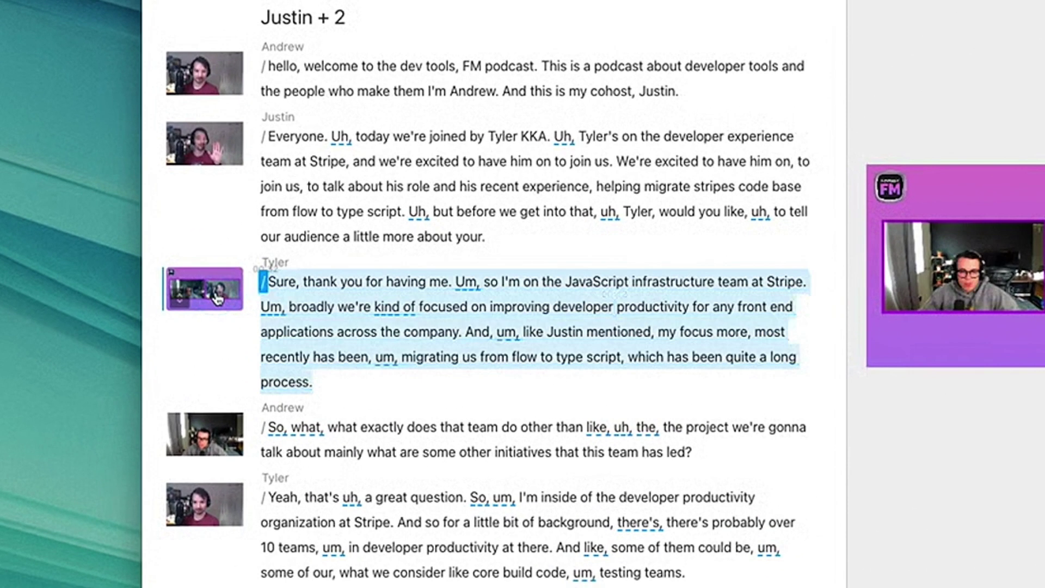
{"action": "scroll", "coordinate": [218, 297], "scroll_direction": "down", "scroll_amount": 5}
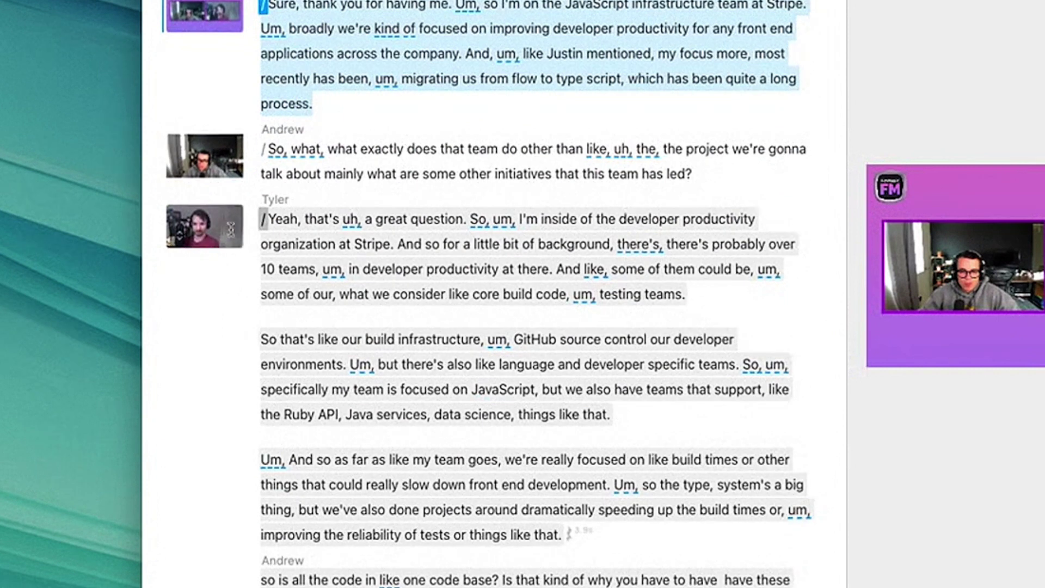
{"action": "left_click", "coordinate": [201, 226]}
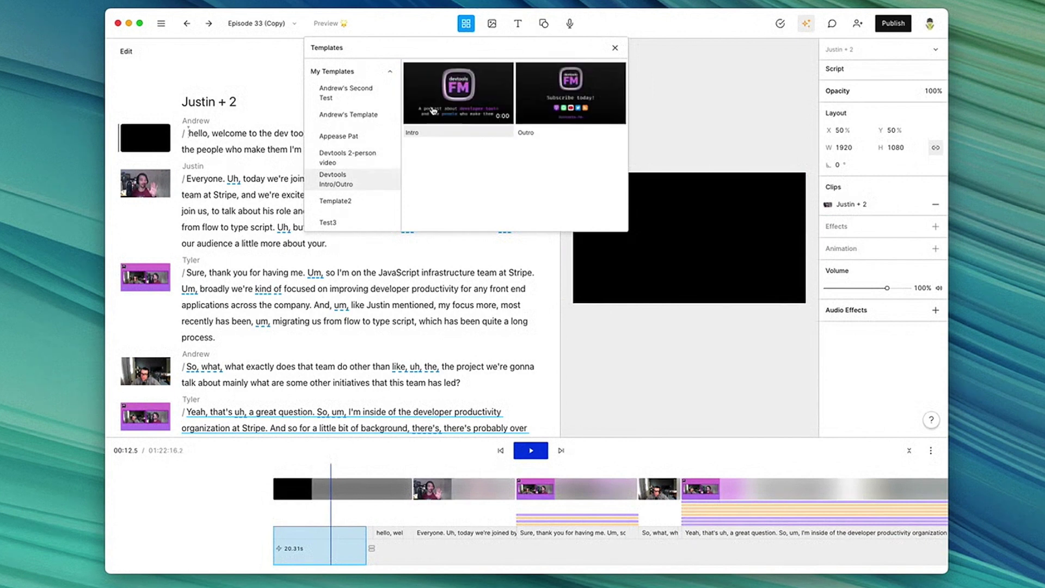
{"action": "left_click", "coordinate": [434, 111]}
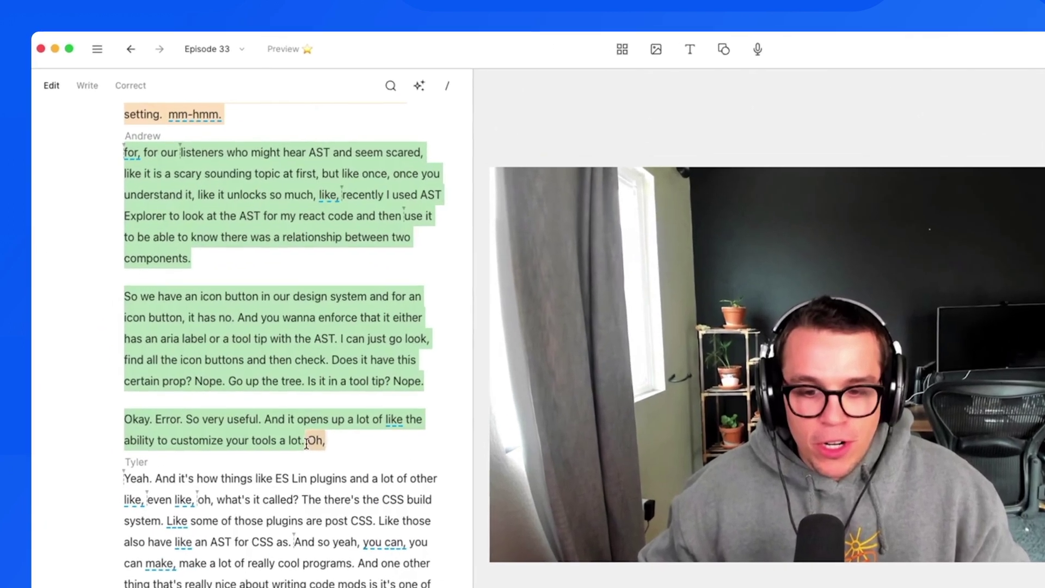
Step: Select the three AST Explorer paragraphs and duplicate them into a new composition, Clips from Episode 33
{"action": "left_click_drag", "start_coordinate": [232, 321], "coordinate": [194, 291]}
{"action": "left_click_drag", "start_coordinate": [258, 402], "coordinate": [119, 159]}
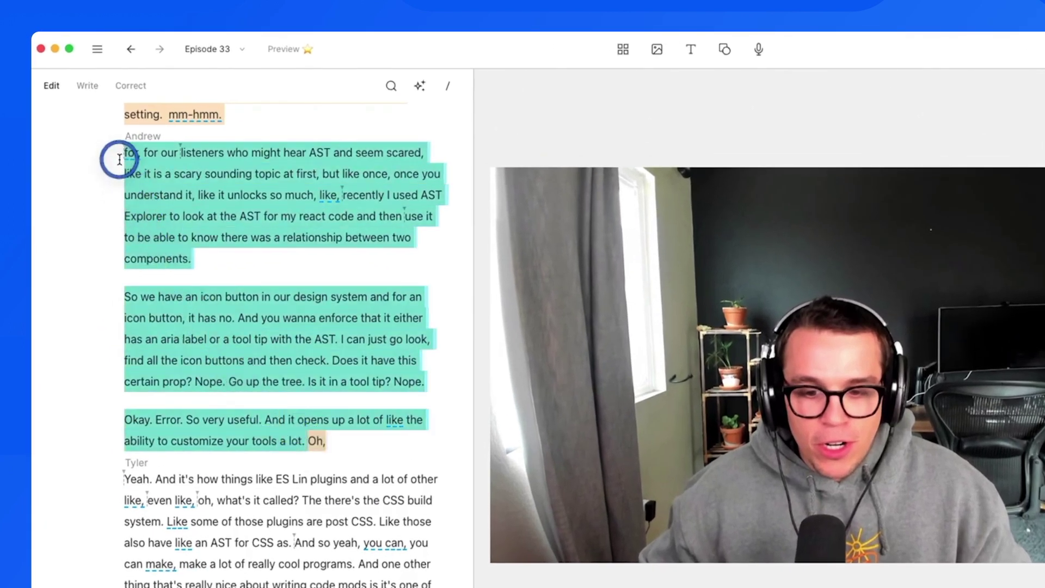
{"action": "right_click", "coordinate": [164, 171]}
{"action": "mouse_move", "coordinate": [263, 459]}
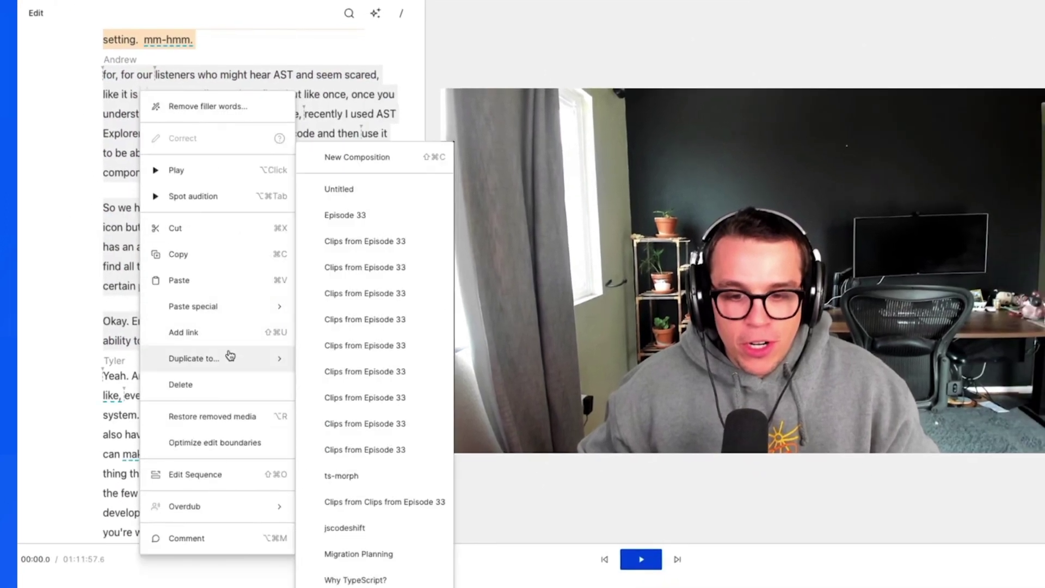
{"action": "left_click", "coordinate": [359, 157]}
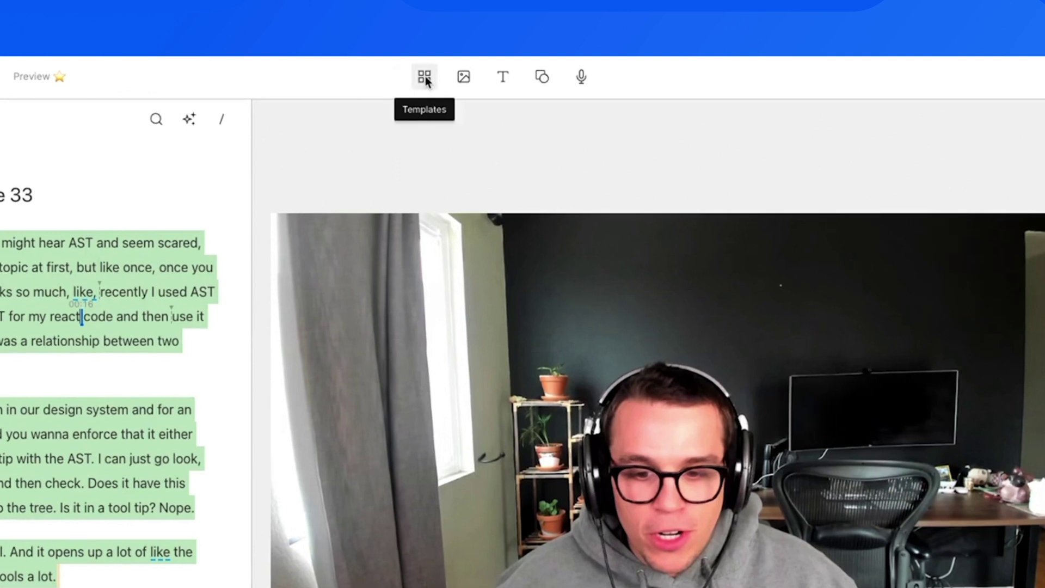
Step: Apply Landscape Audiogram, switch to portrait 1080×1920 and stretch the video to fill the frame
{"action": "left_click", "coordinate": [425, 77]}
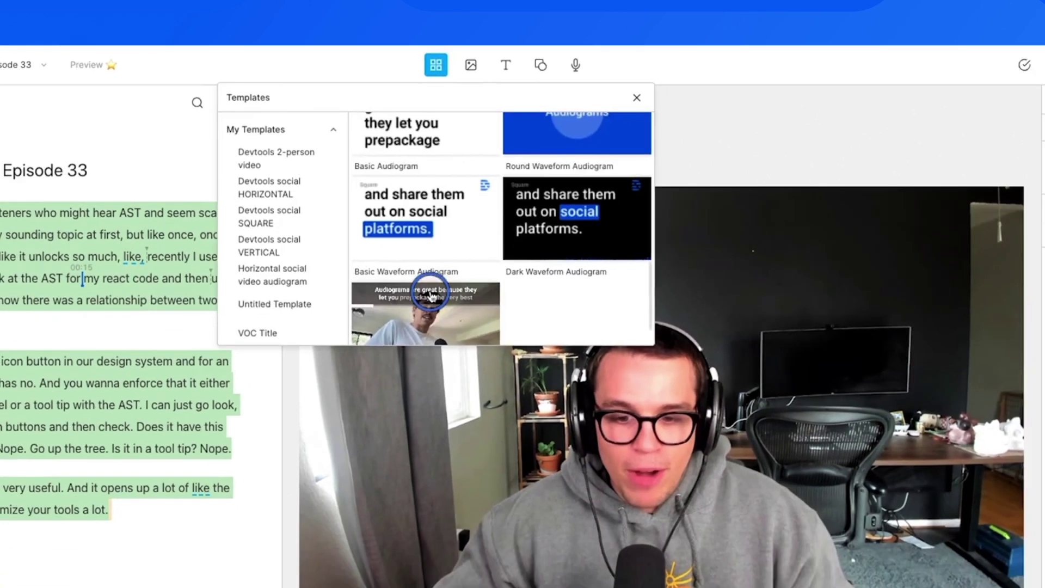
{"action": "left_click", "coordinate": [421, 338]}
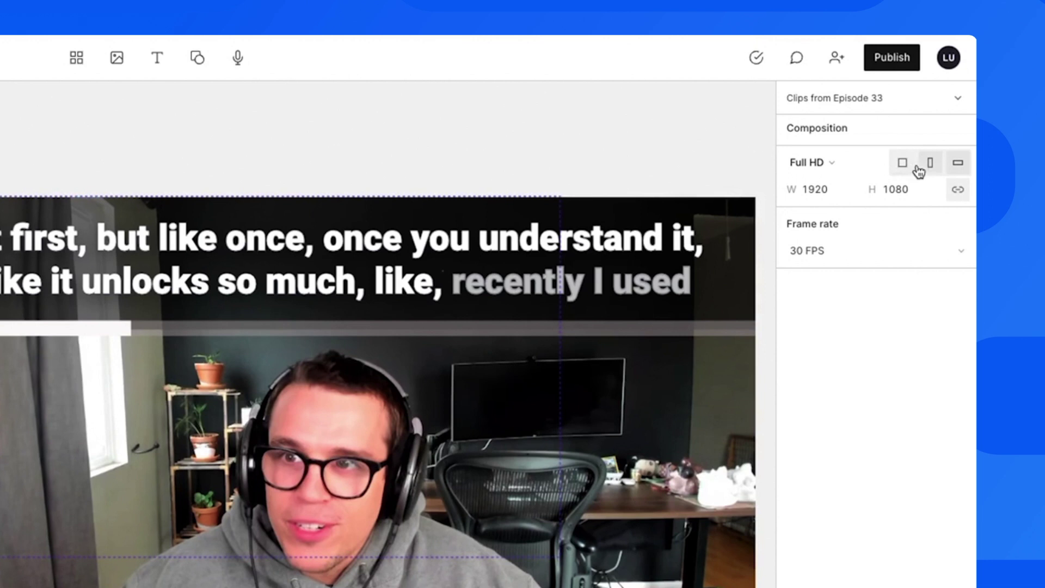
{"action": "left_click", "coordinate": [931, 163]}
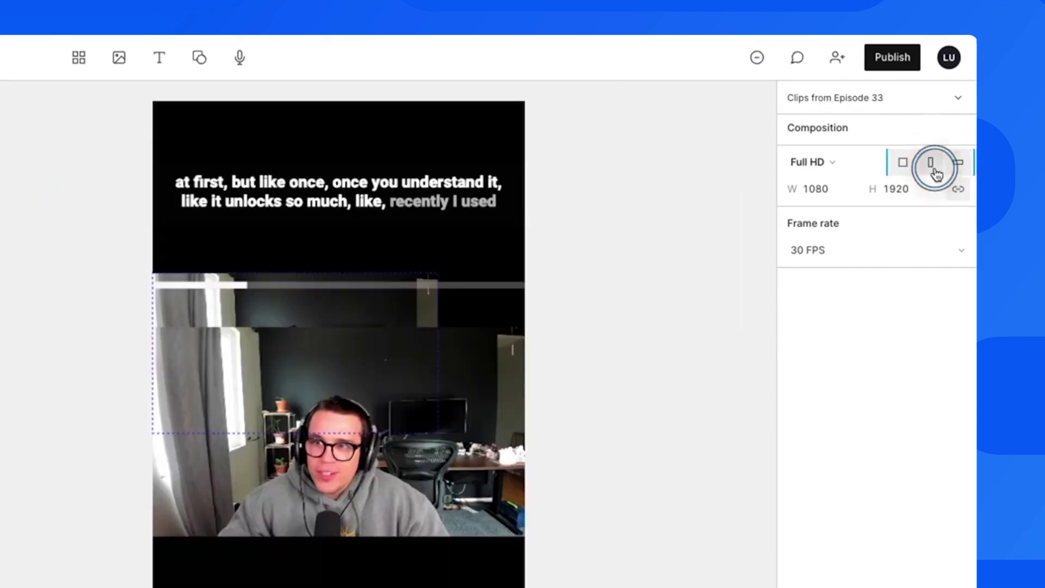
{"action": "left_click", "coordinate": [621, 154]}
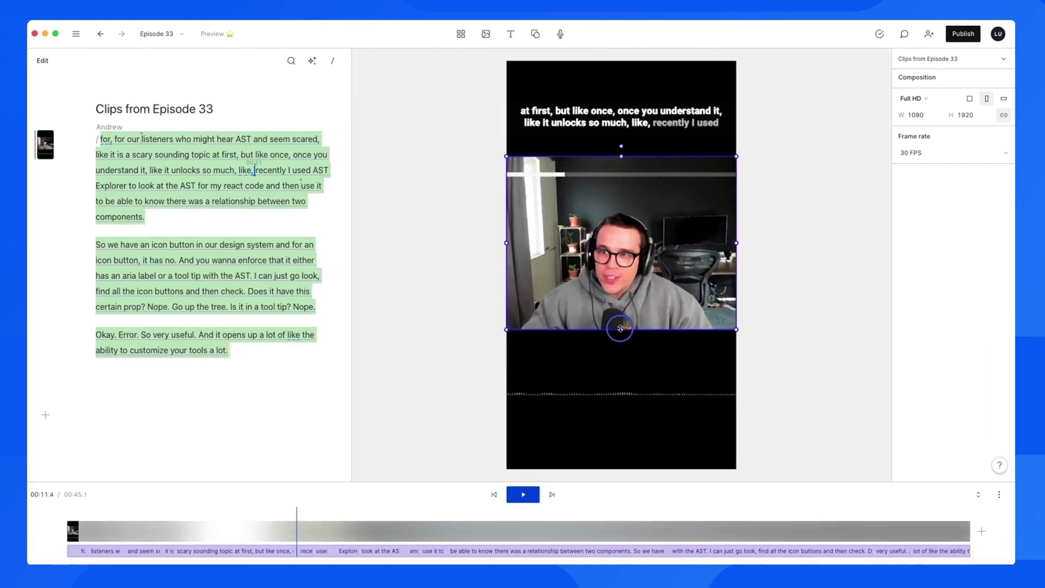
{"action": "left_click_drag", "start_coordinate": [621, 328], "coordinate": [621, 467]}
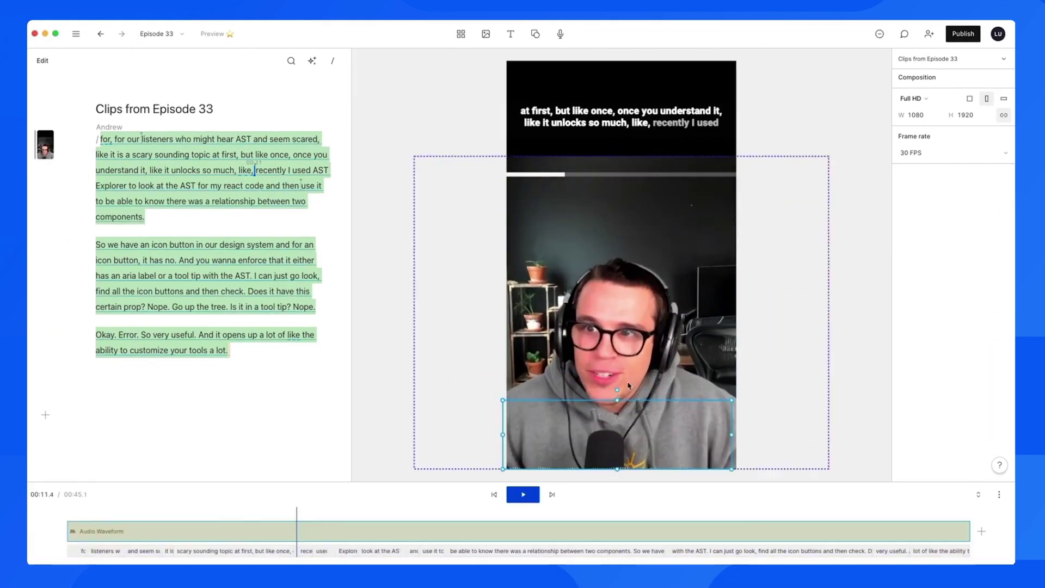
Step: Play the vertical clip to preview its captions
{"action": "left_click", "coordinate": [523, 494]}
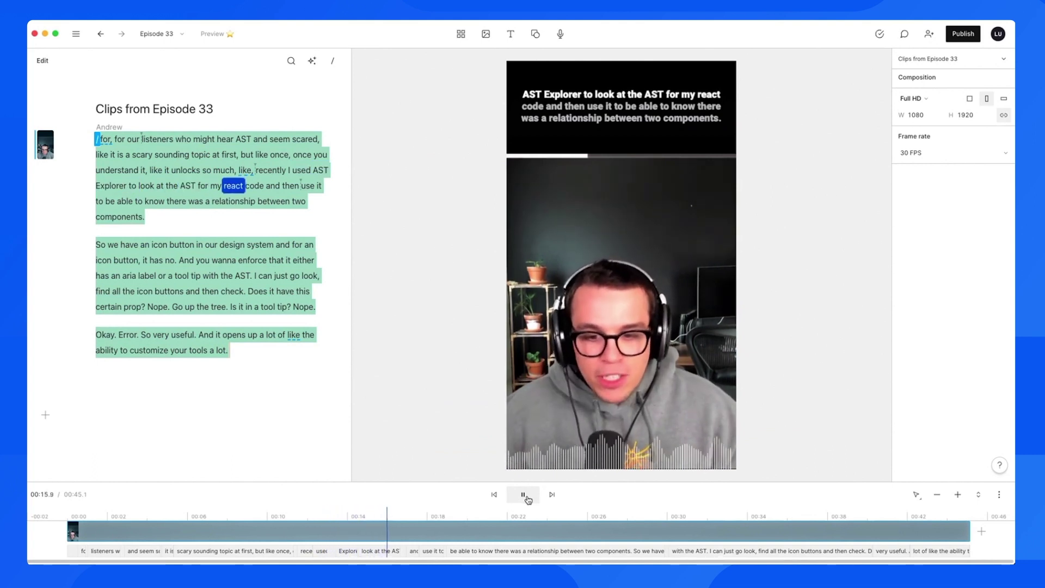
{"action": "left_click", "coordinate": [524, 495]}
{"action": "left_click", "coordinate": [461, 34]}
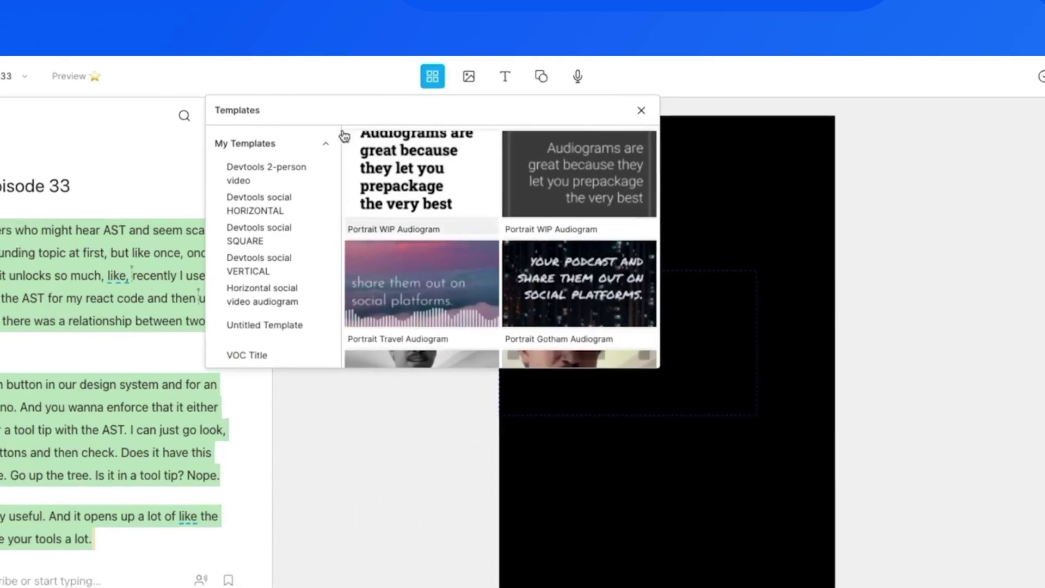
Step: Apply Devtools social VERTICAL, preview the branded captions, and publish it for anyone with the link
{"action": "left_click", "coordinate": [350, 169]}
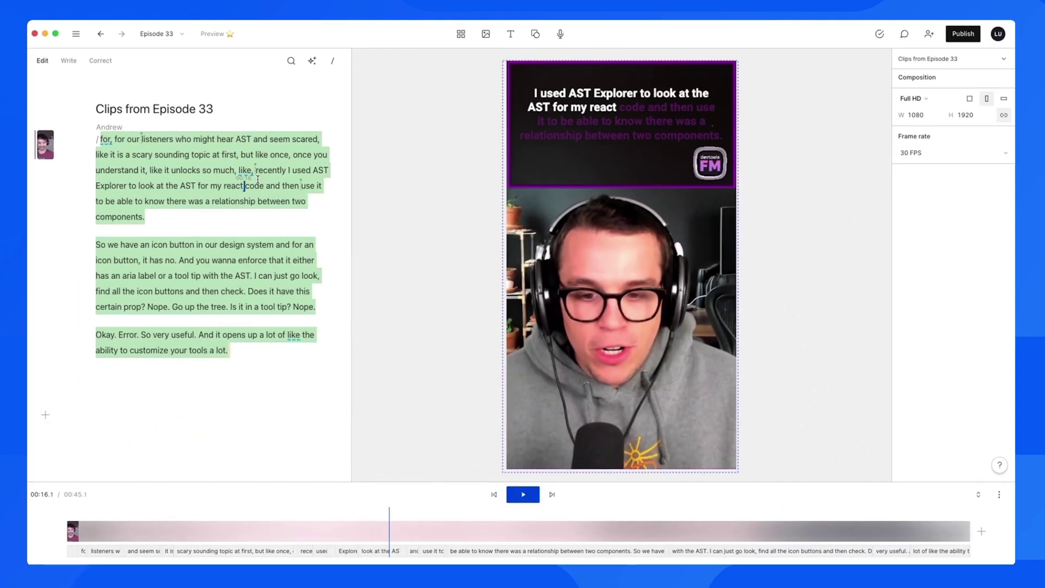
{"action": "left_click", "coordinate": [524, 495]}
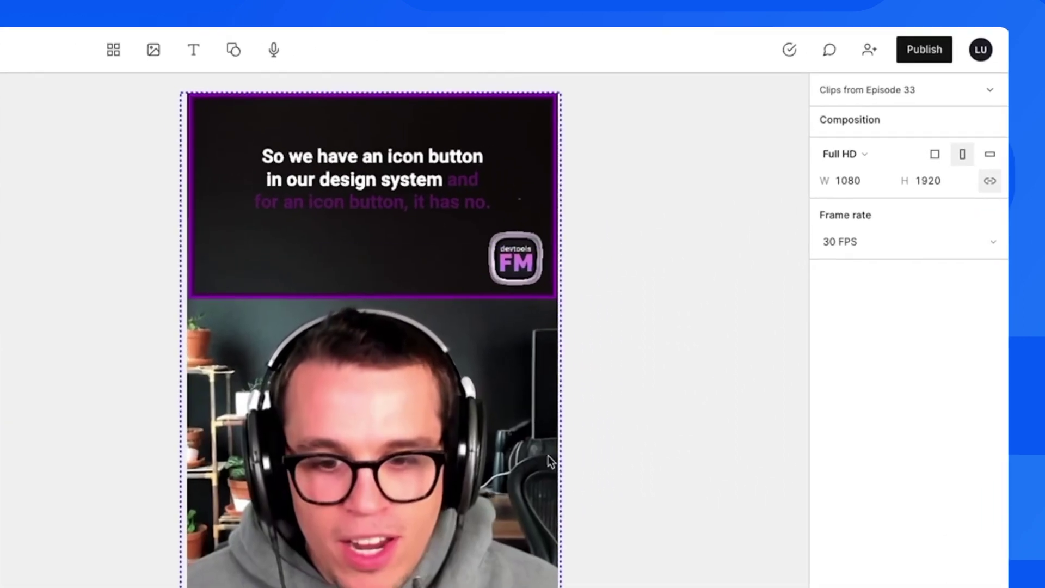
{"action": "mouse_move", "coordinate": [989, 60]}
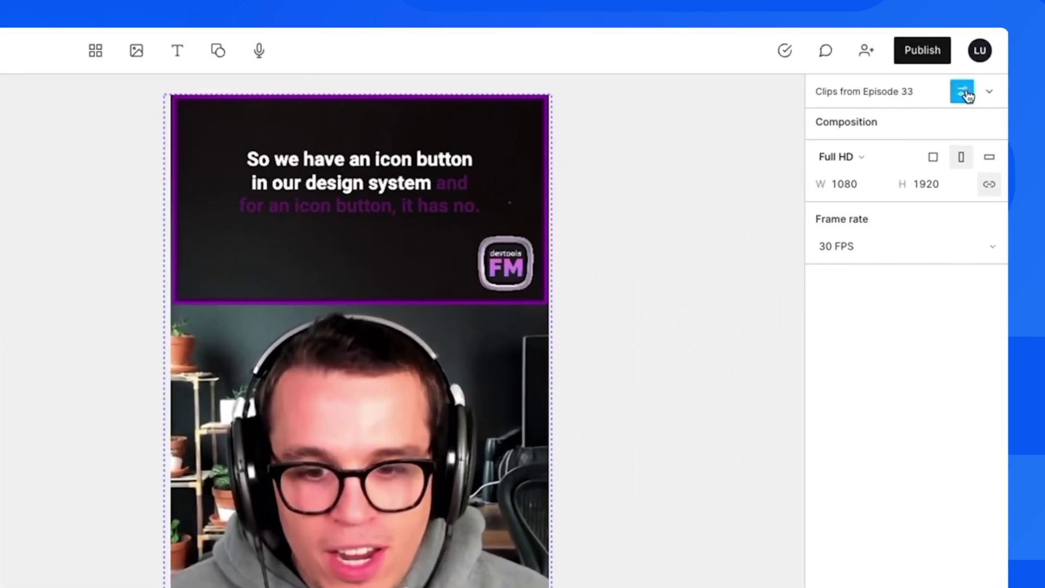
{"action": "left_click", "coordinate": [920, 53]}
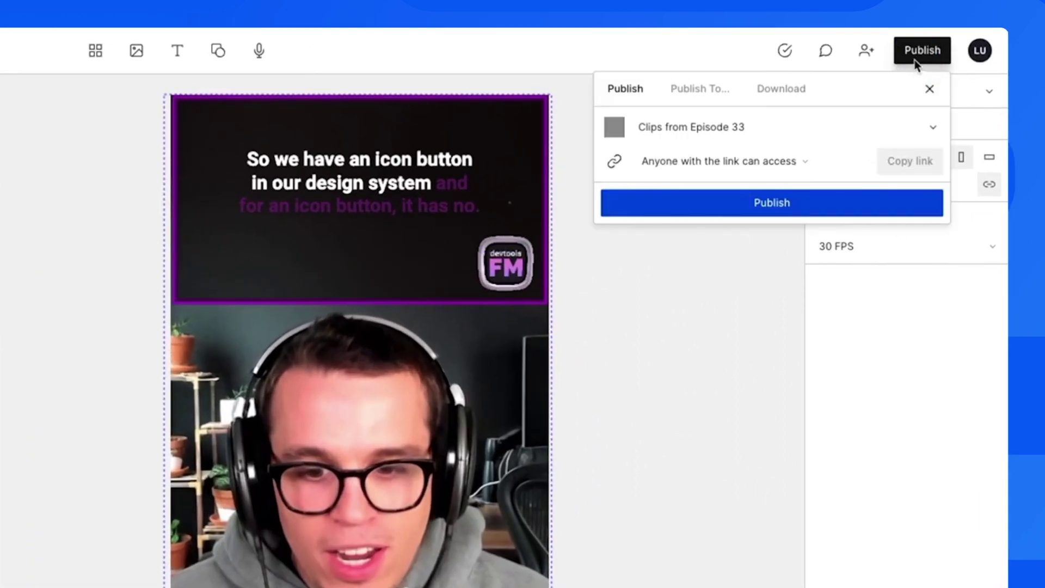
{"action": "left_click", "coordinate": [838, 209]}
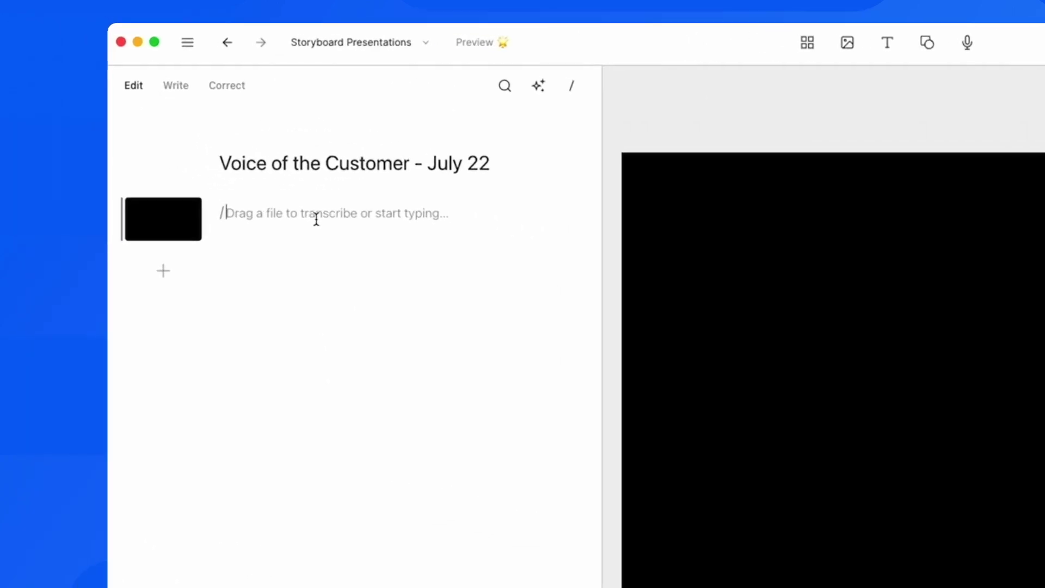
Step: Add another scene, then put the title slide template on scene 1 and the graph template on scene 2
{"action": "key", "text": "Return"}
{"action": "key", "text": "Return"}
{"action": "key", "text": "Return"}
{"action": "key", "text": "Return"}
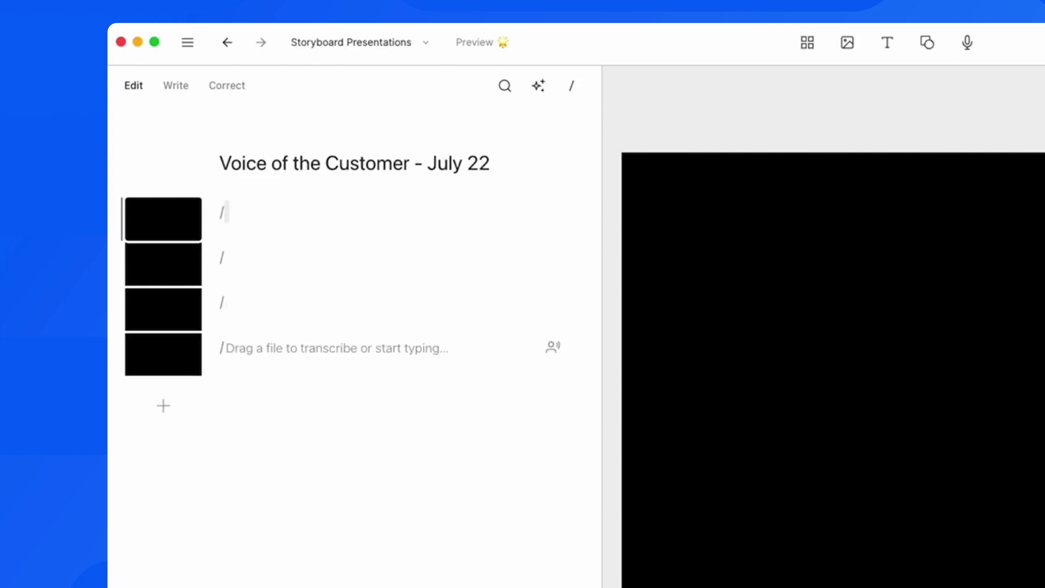
{"action": "left_click", "coordinate": [808, 41]}
{"action": "left_click_drag", "start_coordinate": [790, 135], "coordinate": [555, 147]}
{"action": "left_click_drag", "start_coordinate": [452, 136], "coordinate": [82, 153]}
{"action": "left_click", "coordinate": [462, 23]}
{"action": "left_click_drag", "start_coordinate": [448, 93], "coordinate": [57, 172]}
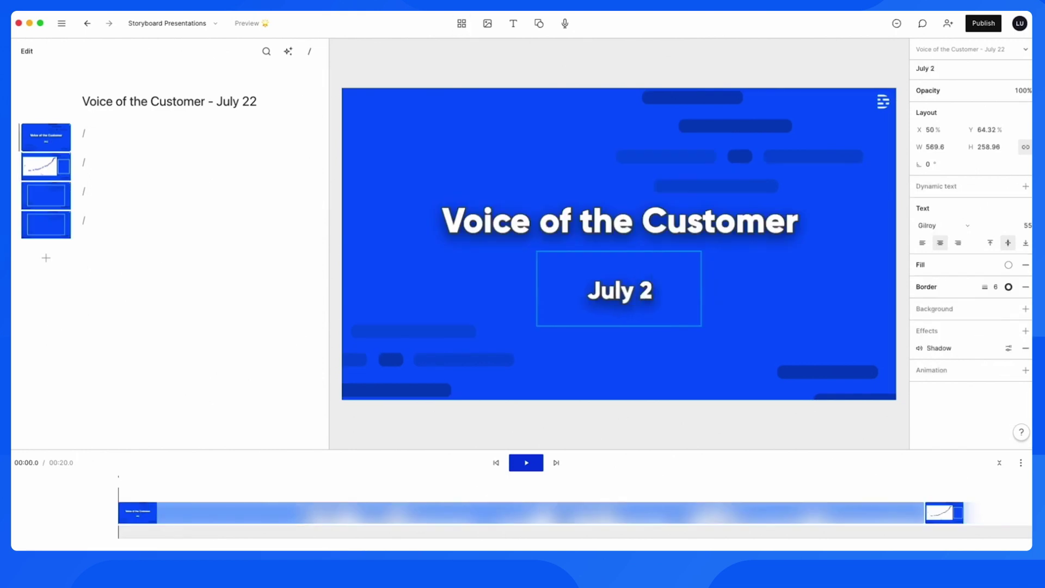
Step: Narrate scene 1 with 'Welcome to the July Voice of the…' in the Jay - Blue Mic (Enthusiastic) voice, and play it back
{"action": "left_click", "coordinate": [117, 130]}
{"action": "type", "text": "Welcome to the July Voice of the Customer update!"}
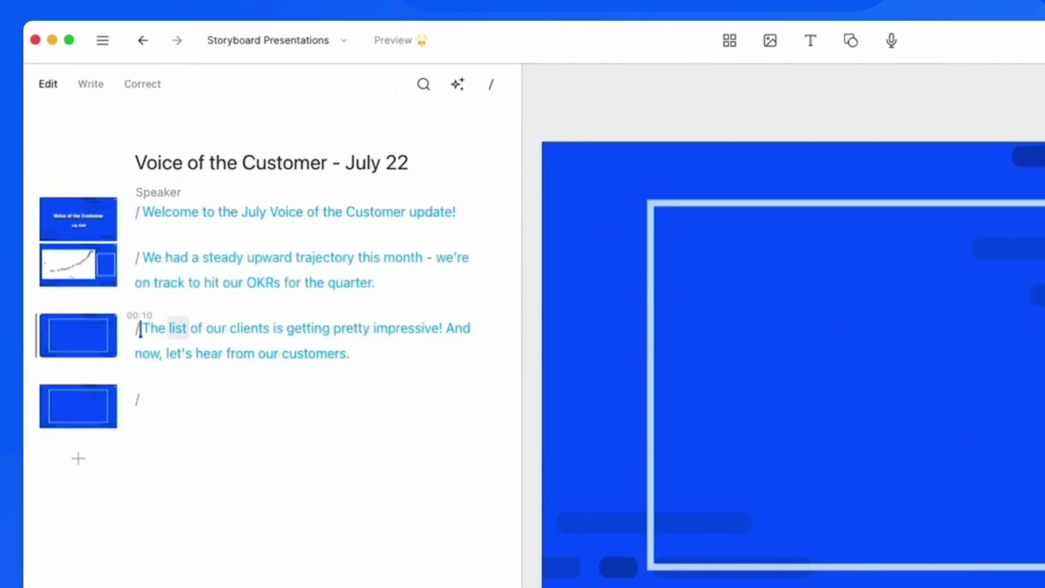
{"action": "left_click", "coordinate": [140, 213]}
{"action": "left_click", "coordinate": [158, 191]}
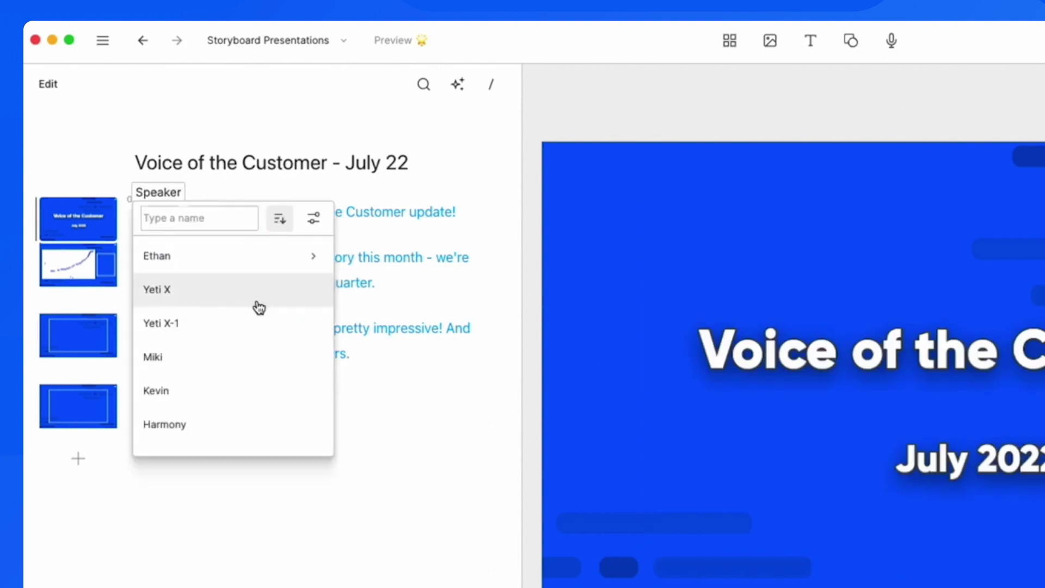
{"action": "scroll", "coordinate": [256, 306], "scroll_direction": "down", "scroll_amount": 3}
{"action": "mouse_move", "coordinate": [305, 281]}
{"action": "left_click", "coordinate": [403, 322]}
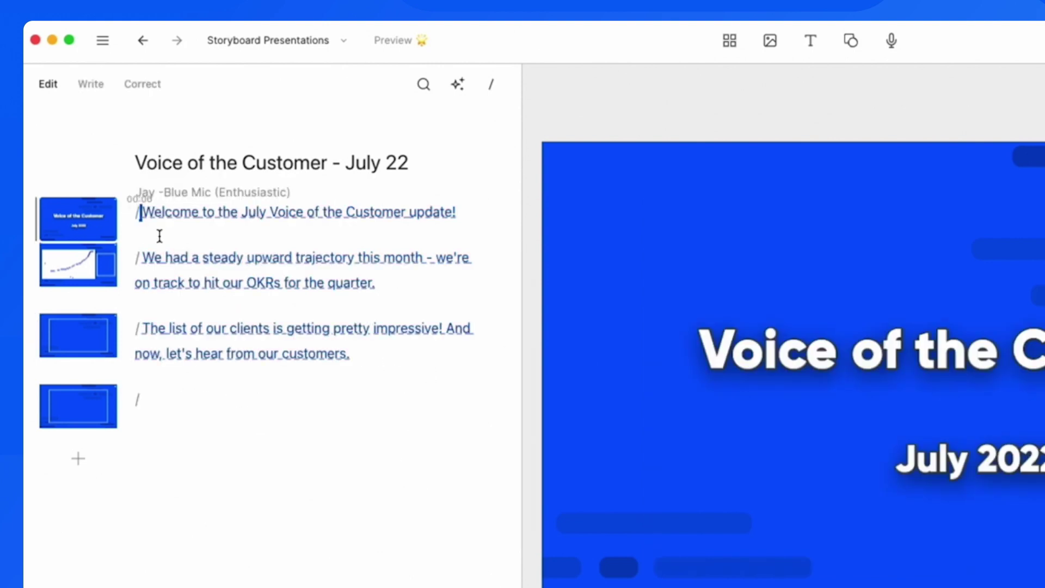
{"action": "key", "text": "space"}
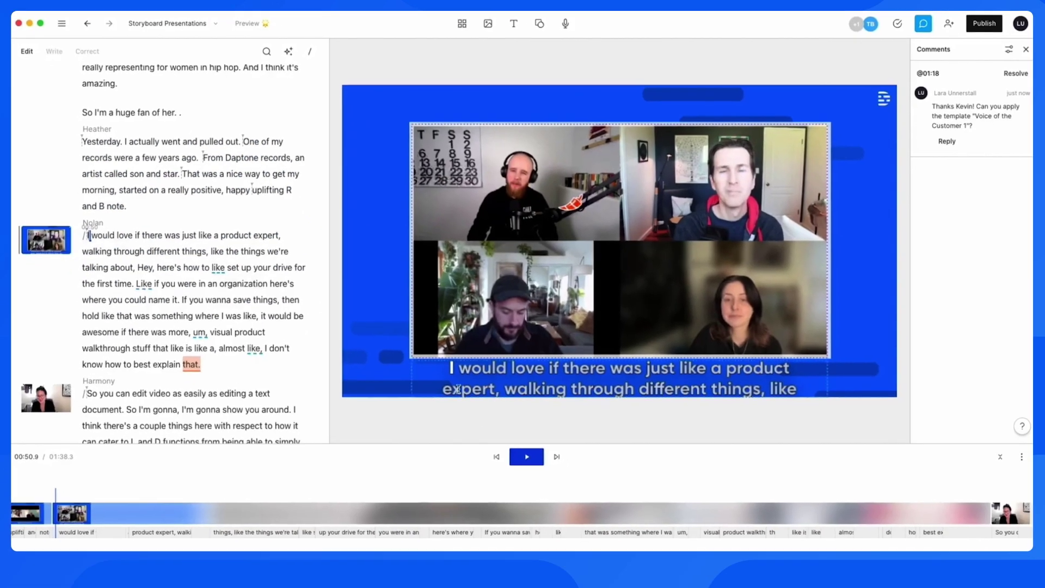
{"action": "left_click", "coordinate": [533, 458]}
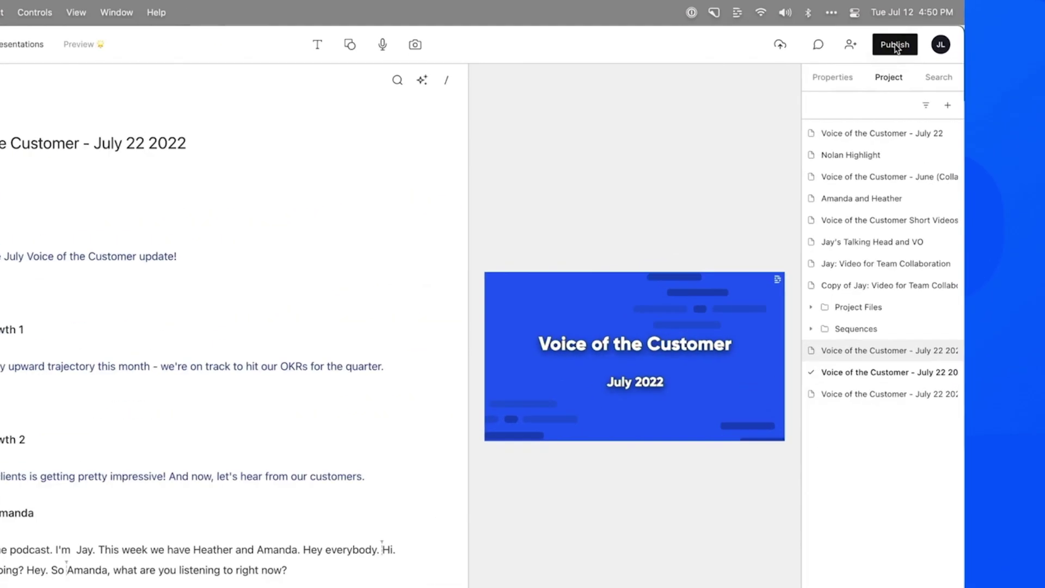
Step: Copy the Voice of the Customer - July 22 2022 share link from Publish and paste it into a message
{"action": "left_click", "coordinate": [920, 34]}
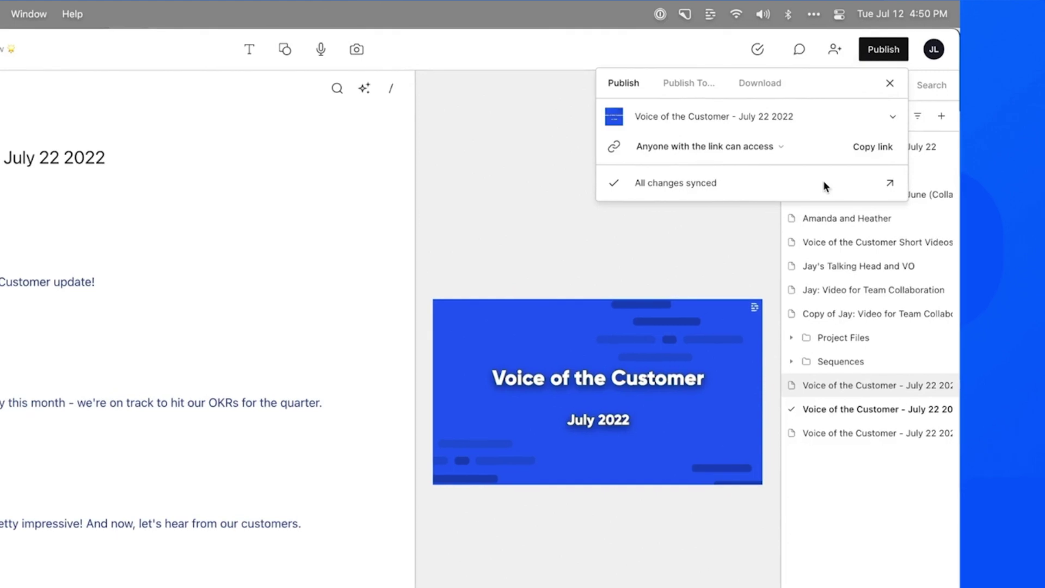
{"action": "left_click", "coordinate": [873, 147]}
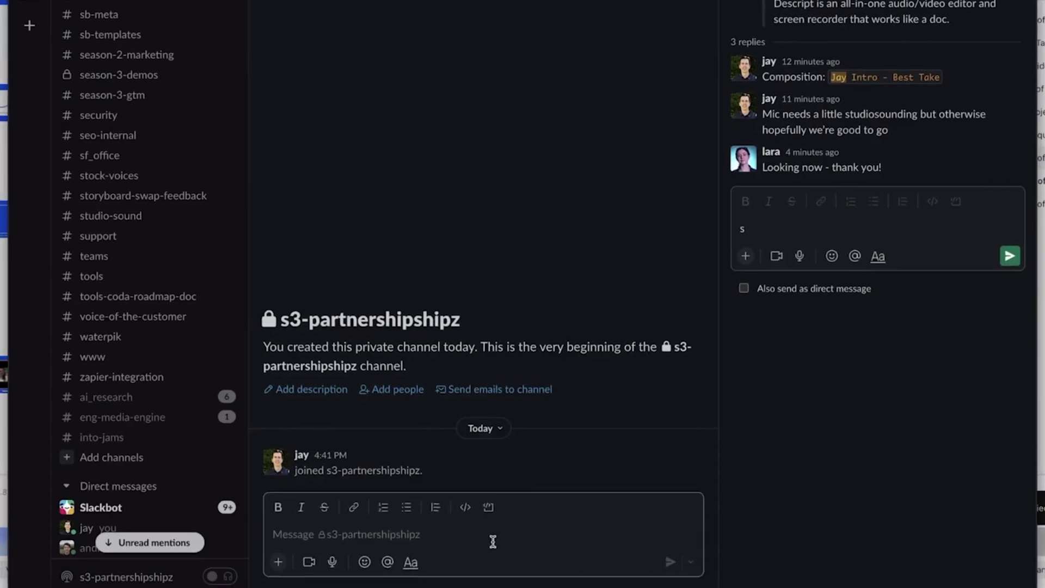
{"action": "type", "text": "https://share.descript.com/view/r9iyNpbVgv8"}
Step: Post the link in s3-partnershipshipz and play its 1:05 video preview
{"action": "key", "text": "Return"}
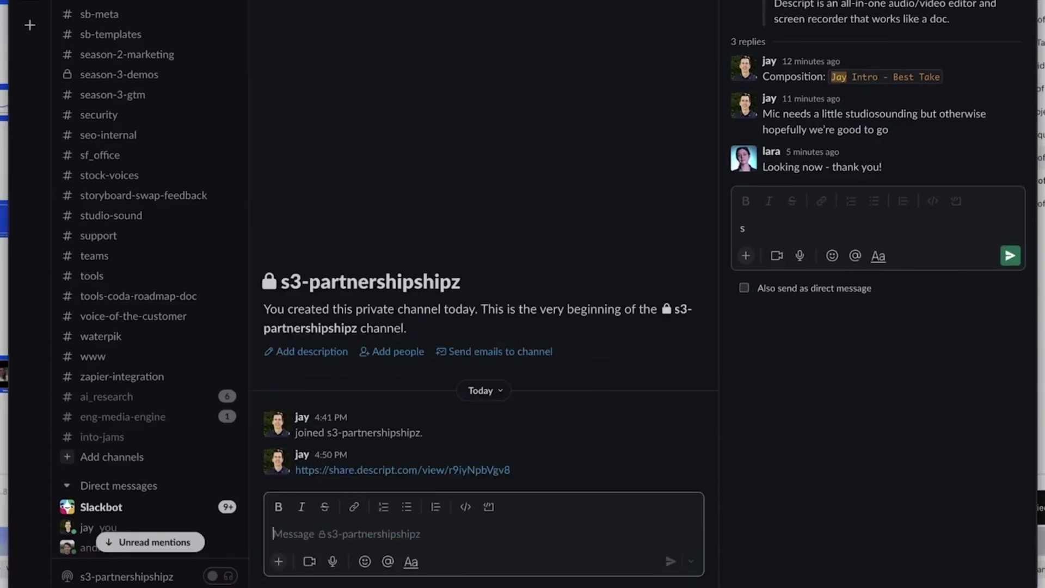
{"action": "left_click", "coordinate": [400, 402]}
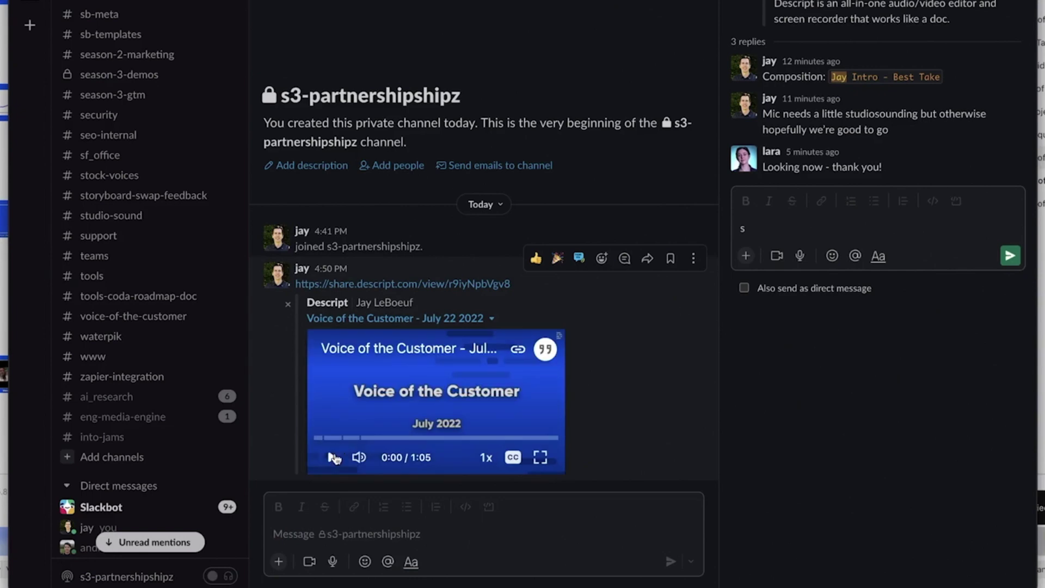